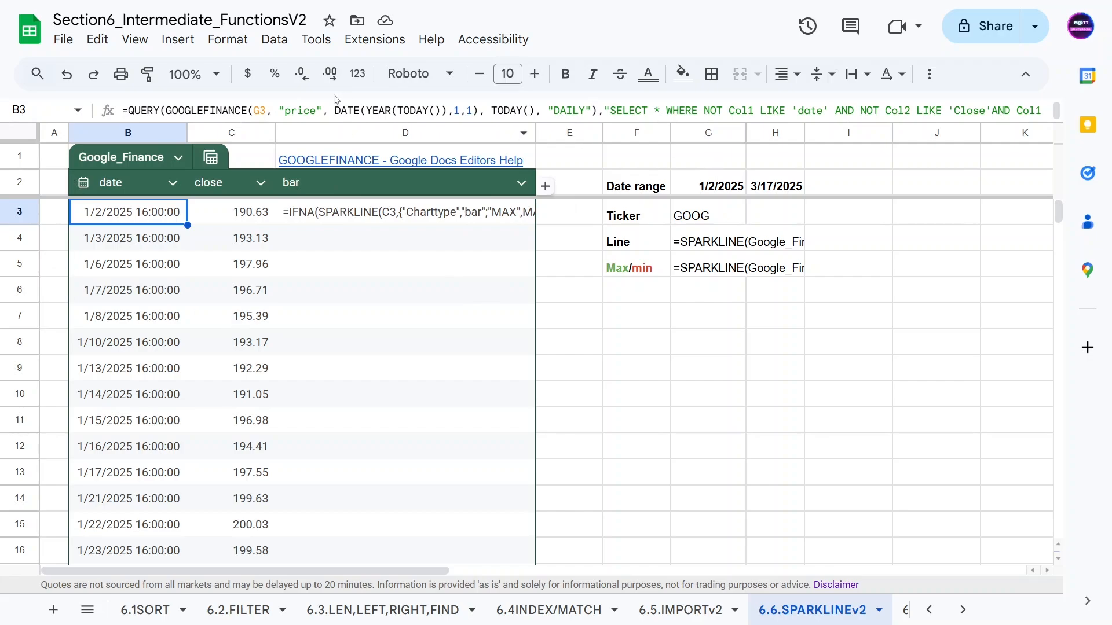
# Inspect the QUERY formula behind the price table and the G2 and H2 date formulas.
pyautogui.click(210, 109)
pyautogui.click(239, 294)
pyautogui.scroll(-15, 248, 249)
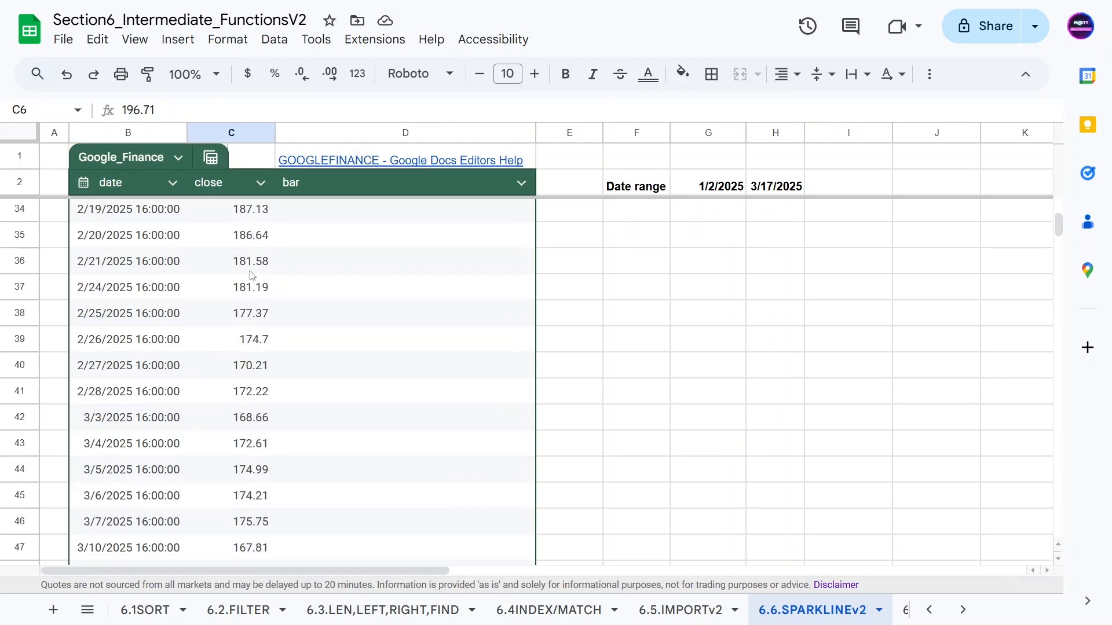
pyautogui.scroll(3, 264, 316)
pyautogui.scroll(15, 243, 333)
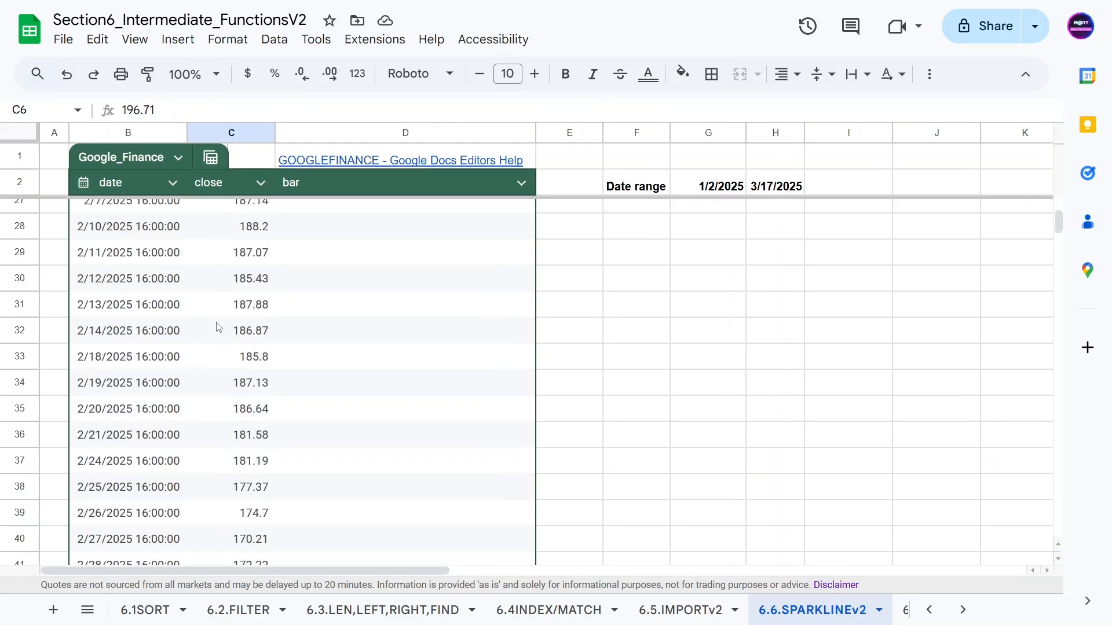
pyautogui.click(699, 189)
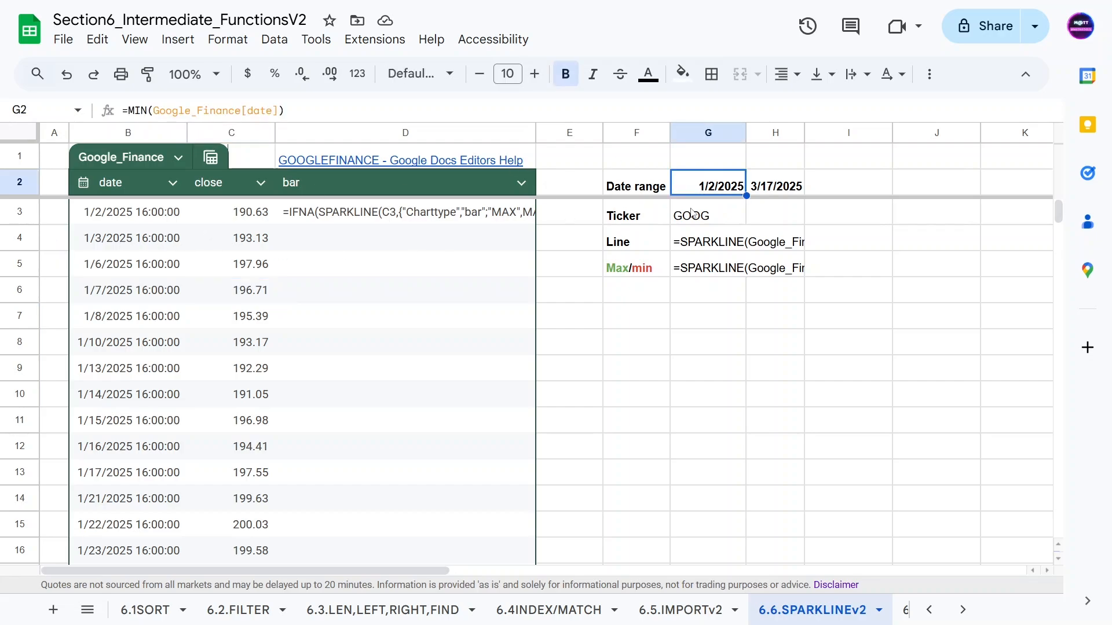
pyautogui.click(781, 186)
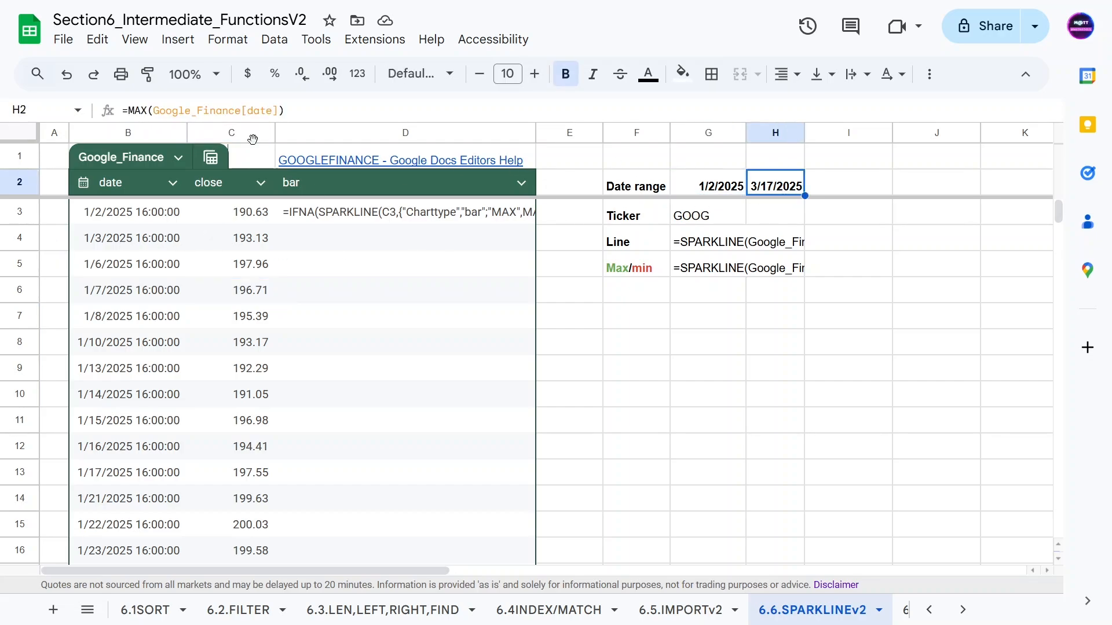
pyautogui.scroll(-3, 191, 364)
pyautogui.scroll(-15, 191, 364)
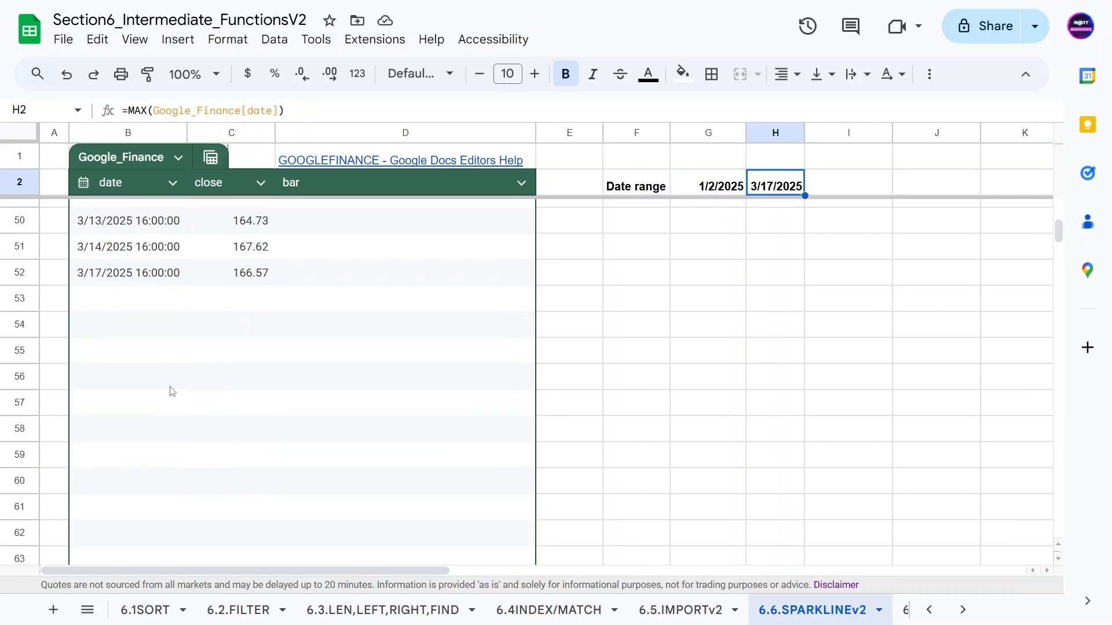
pyautogui.scroll(18, 501, 255)
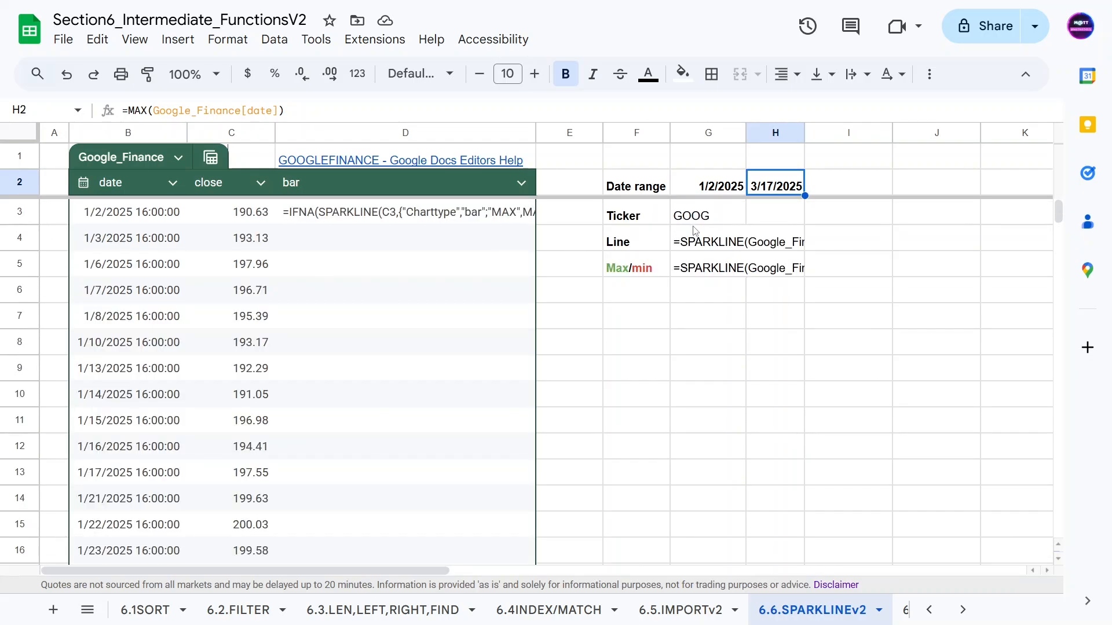
# Delete the leading apostrophe from the Line cell's SPARKLINE(Google_Finance[close]) formula.
pyautogui.click(701, 247)
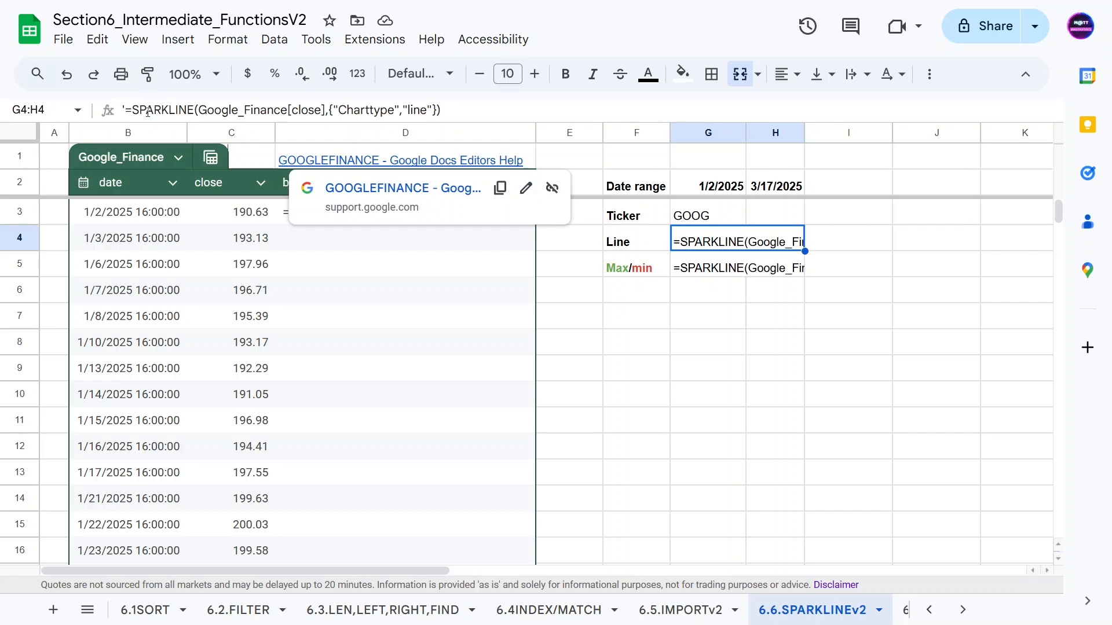
pyautogui.click(125, 111)
pyautogui.press('BackSpace')
pyautogui.moveTo(193, 110); pyautogui.dragTo(322, 110)
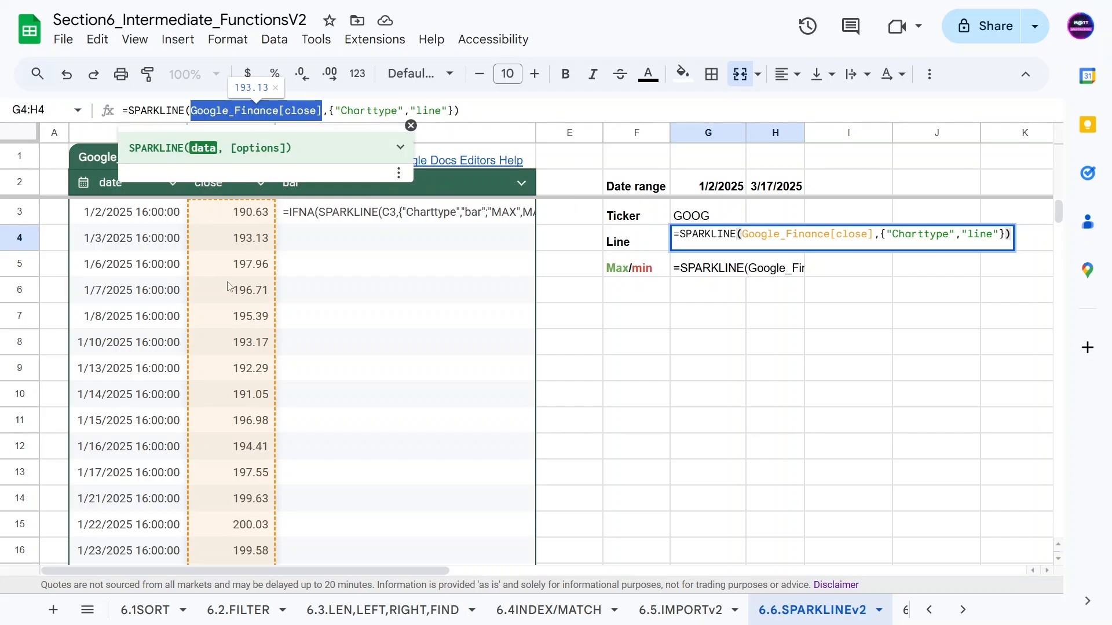
pyautogui.moveTo(193, 110); pyautogui.dragTo(315, 110)
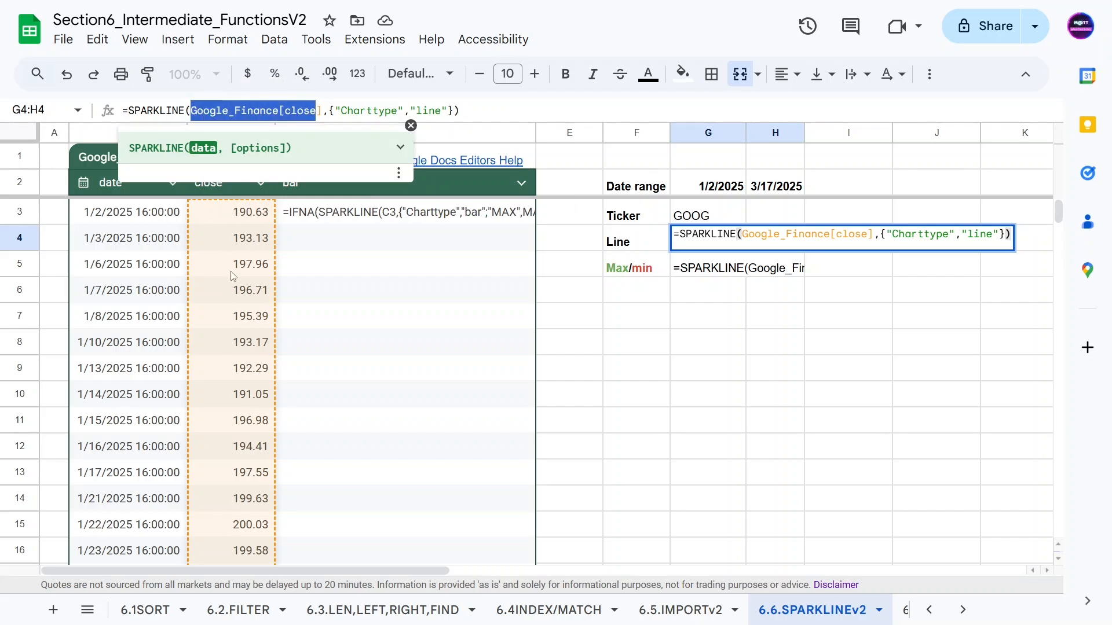
pyautogui.click(330, 110)
# Compare the formula's "Charttype","line" option with the charttype and max options in the function help.
pyautogui.click(400, 147)
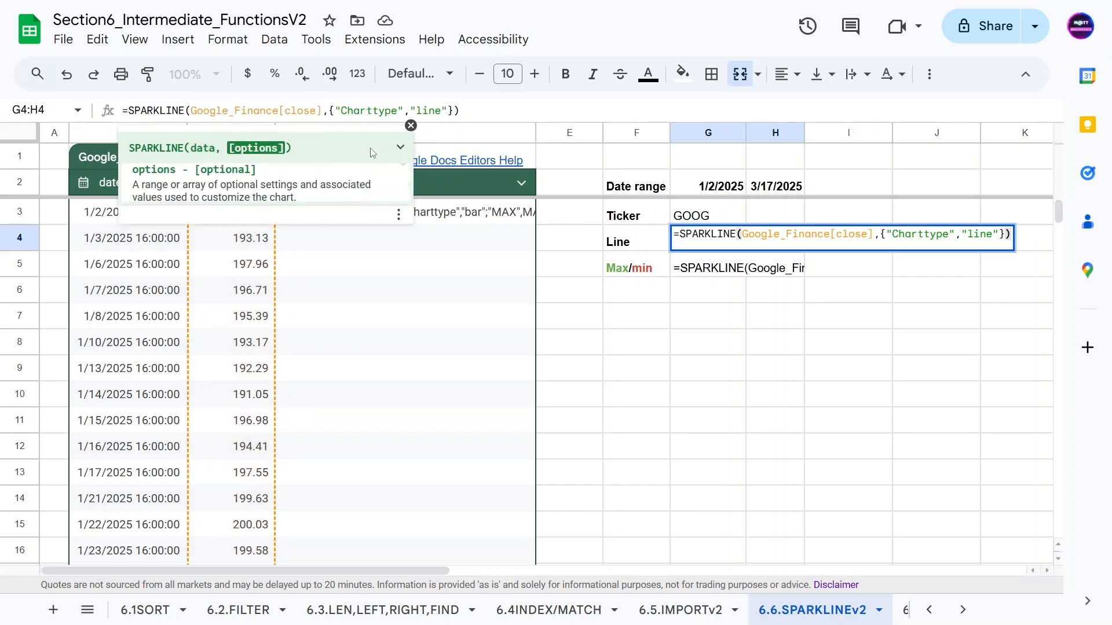
pyautogui.moveTo(141, 218); pyautogui.dragTo(128, 223)
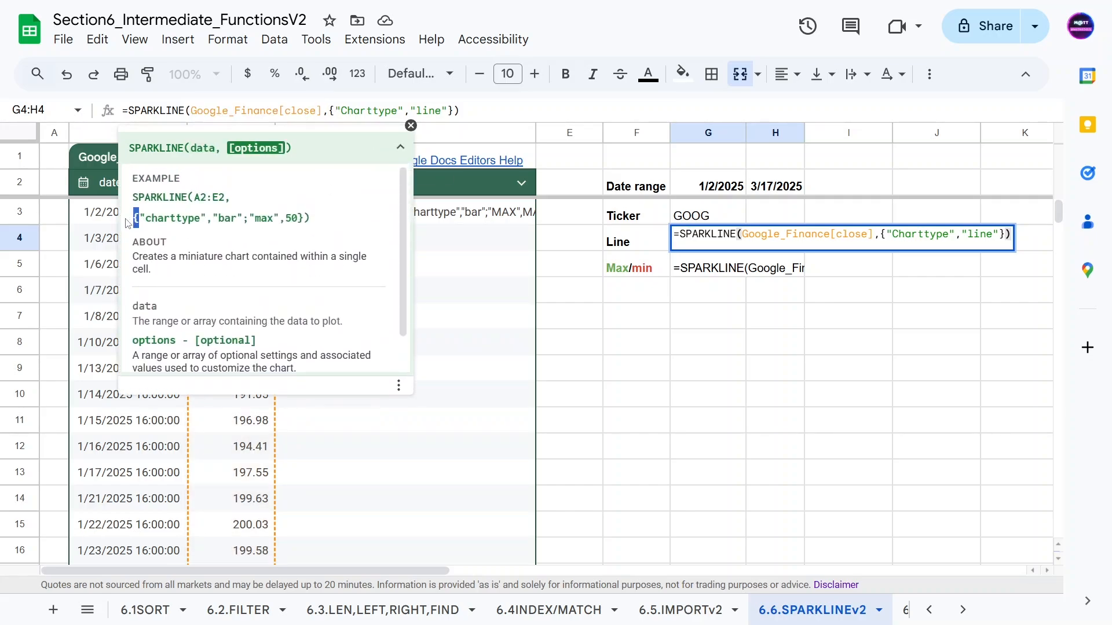
pyautogui.click(138, 220)
pyautogui.moveTo(142, 217); pyautogui.dragTo(207, 213)
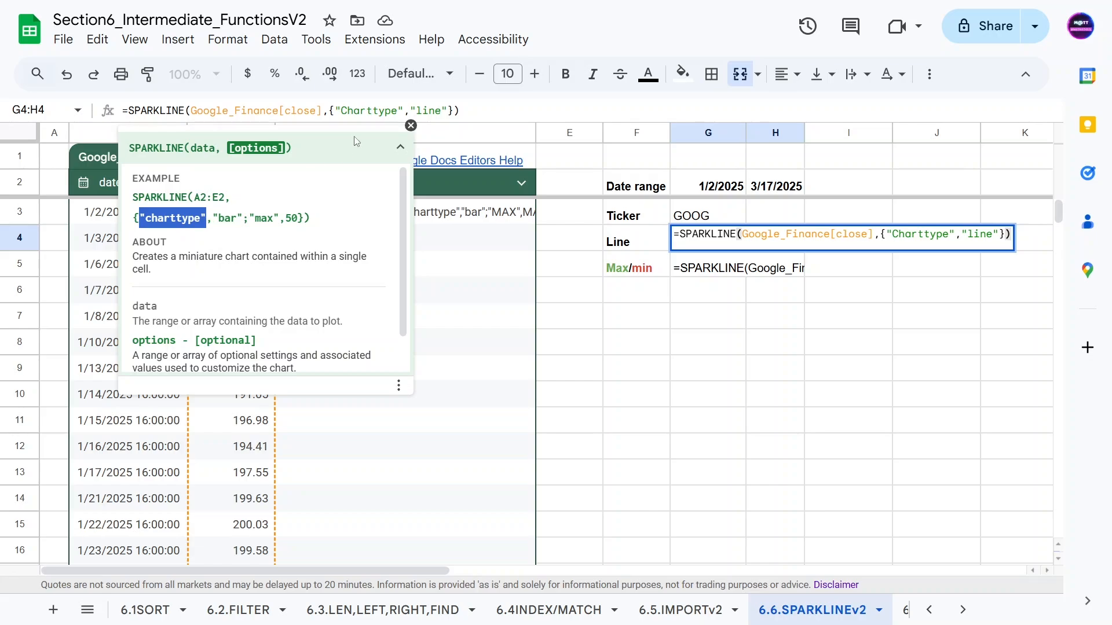
pyautogui.moveTo(409, 109); pyautogui.dragTo(444, 110)
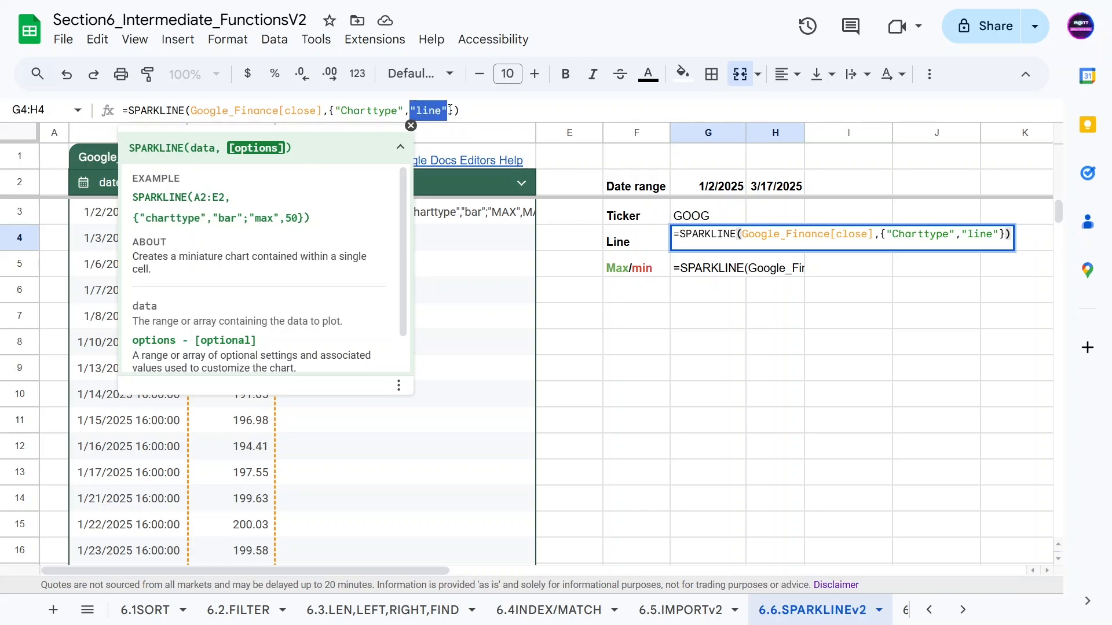
pyautogui.click(447, 110)
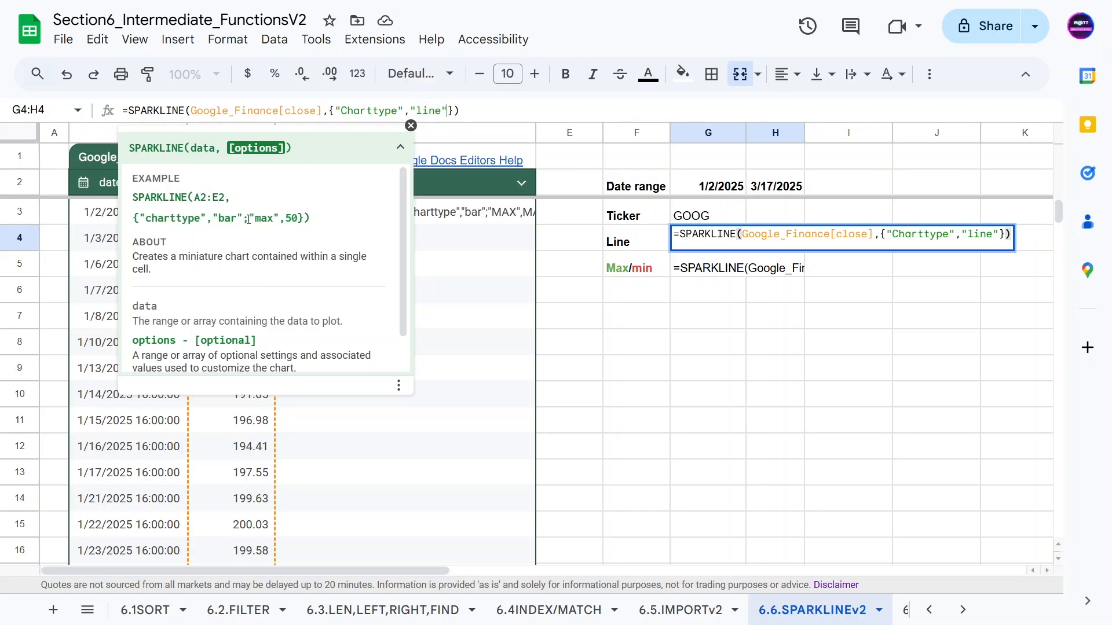
pyautogui.scroll(-1, 248, 219)
pyautogui.scroll(1, 248, 220)
pyautogui.moveTo(245, 217); pyautogui.dragTo(304, 217)
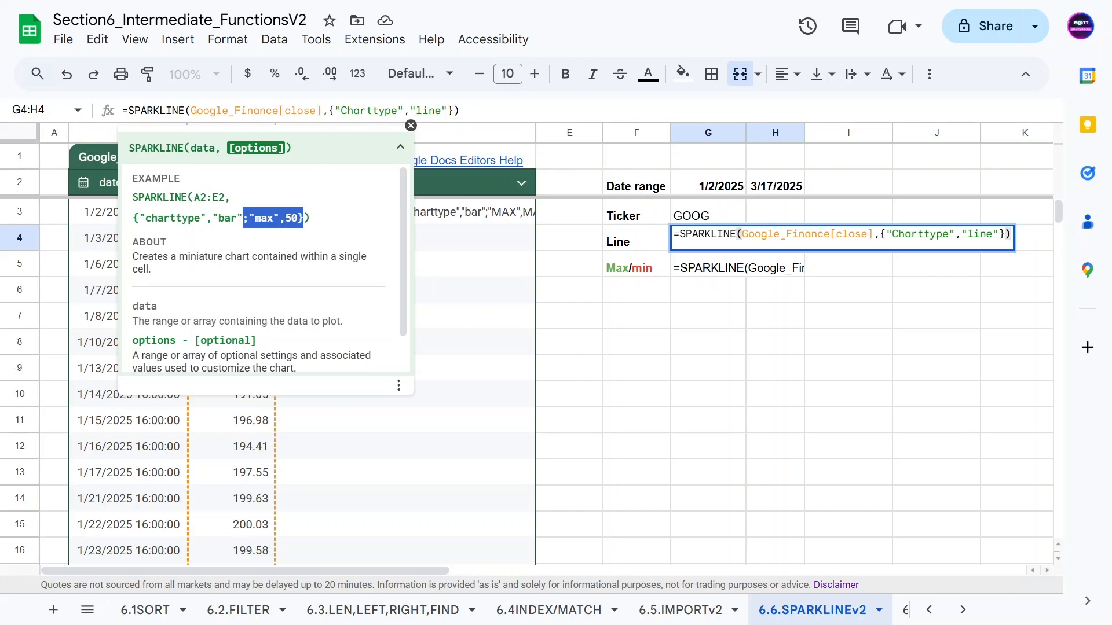
pyautogui.click(448, 110)
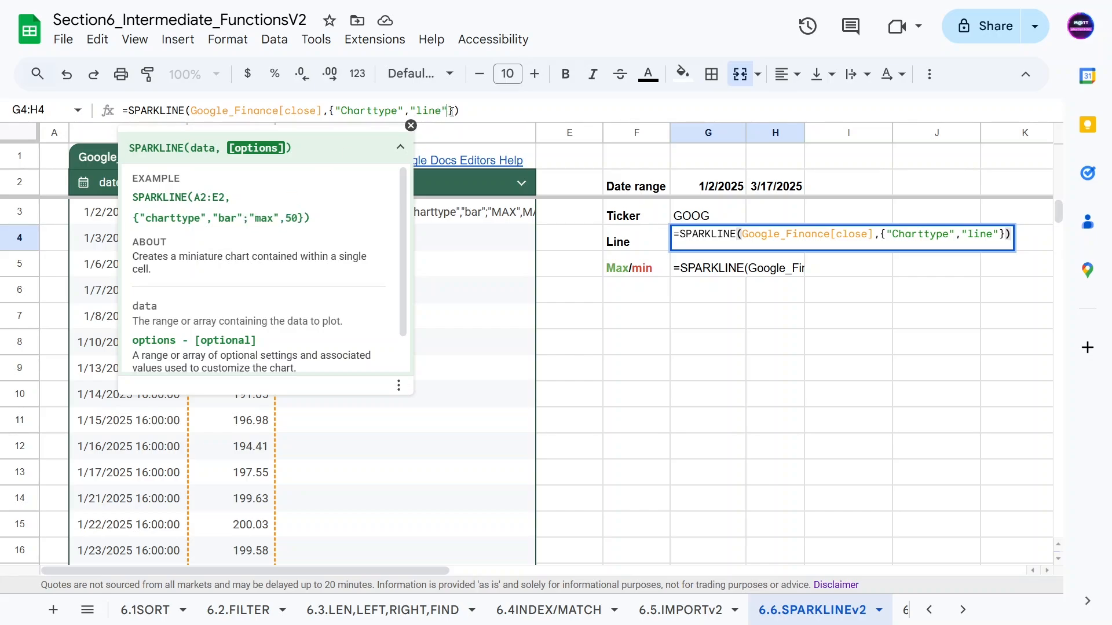
# Try adding a semicolon, remove it, and commit the line sparkline formula.
pyautogui.write(';')
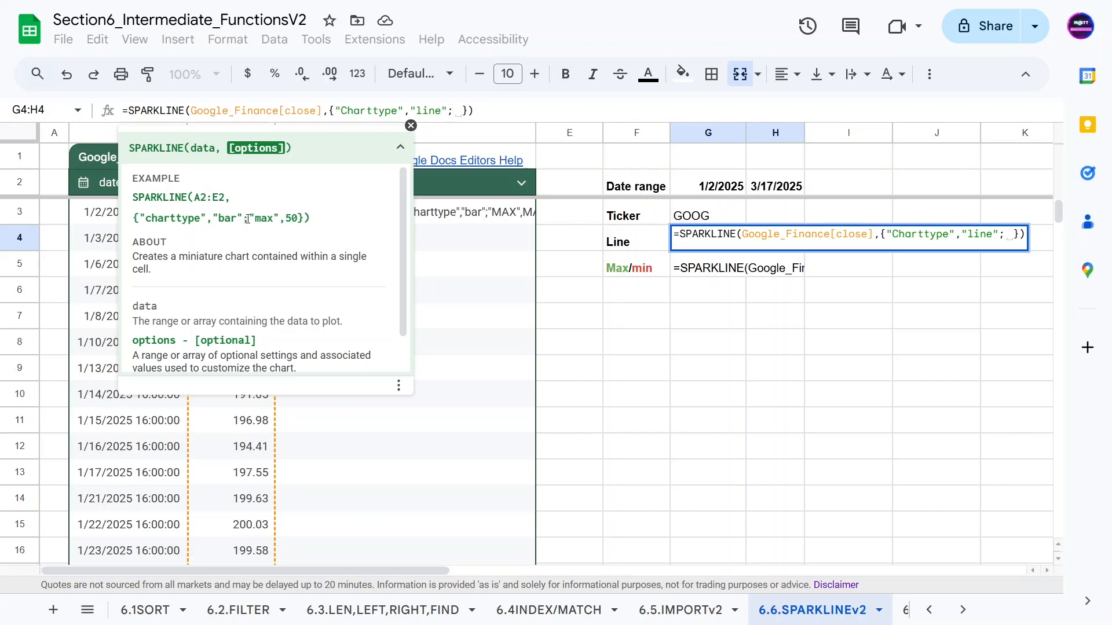
pyautogui.press('BackSpace')
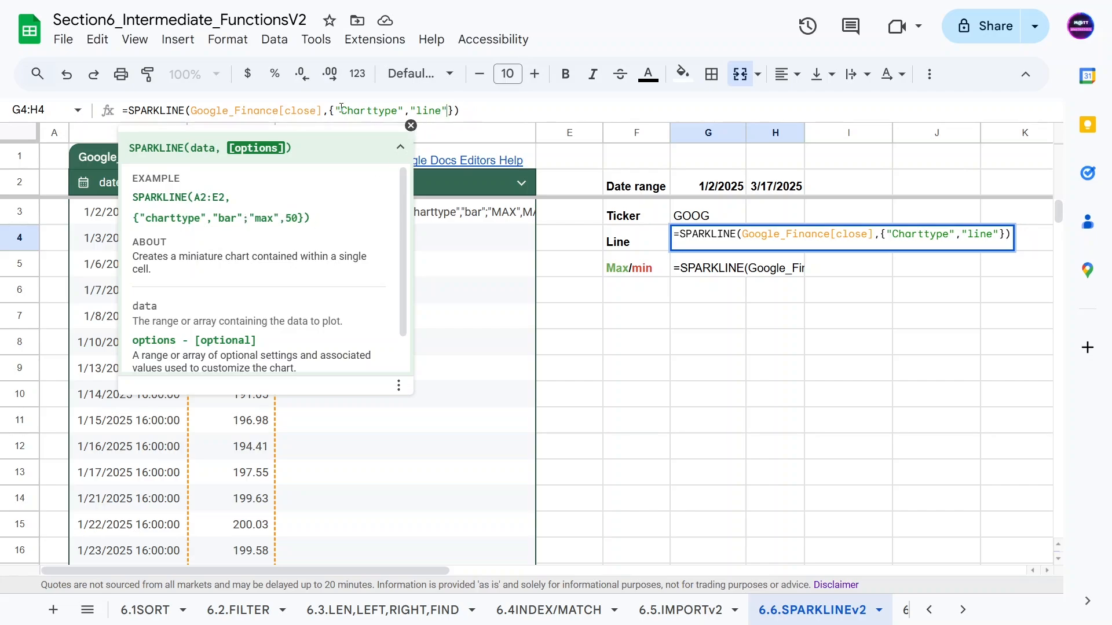
pyautogui.moveTo(335, 110); pyautogui.dragTo(447, 110)
pyautogui.click(465, 109)
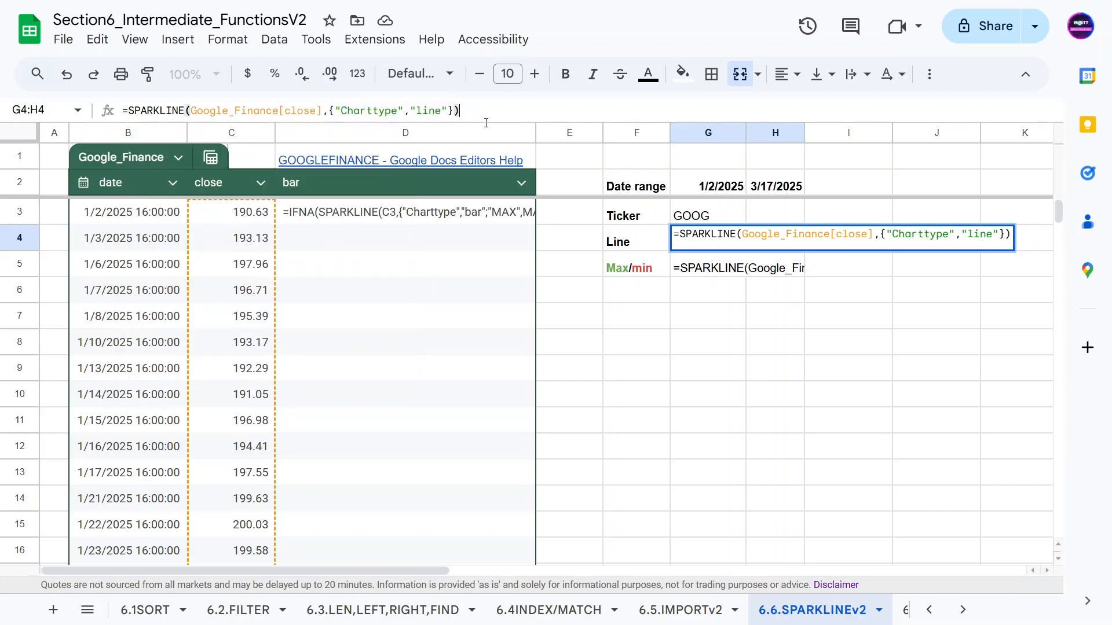
pyautogui.press('Return')
pyautogui.click(586, 314)
pyautogui.click(688, 248)
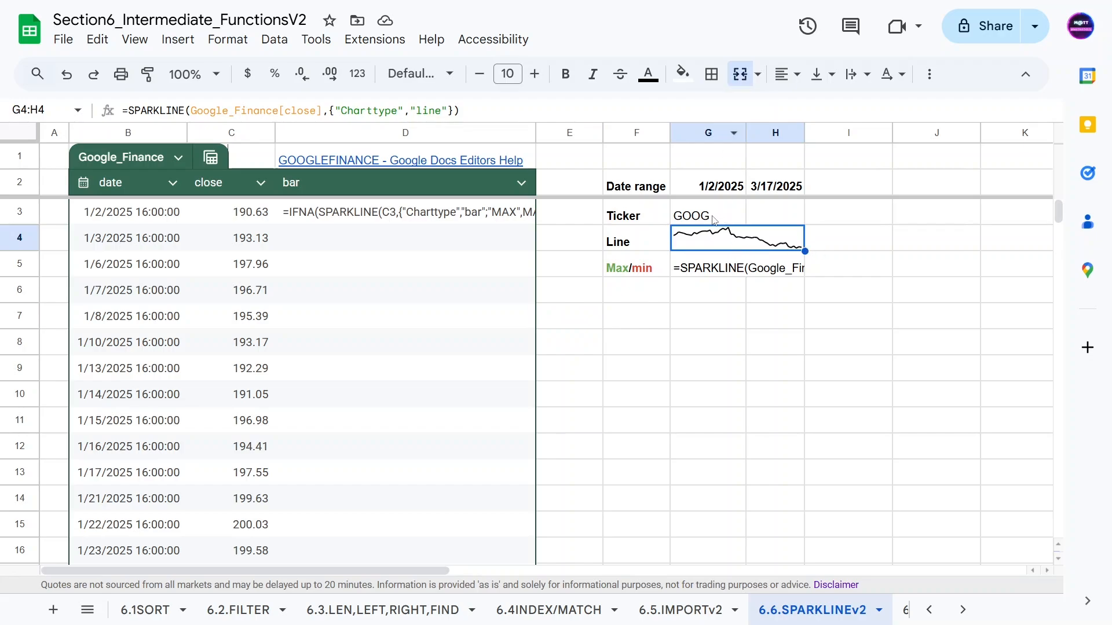
pyautogui.click(654, 321)
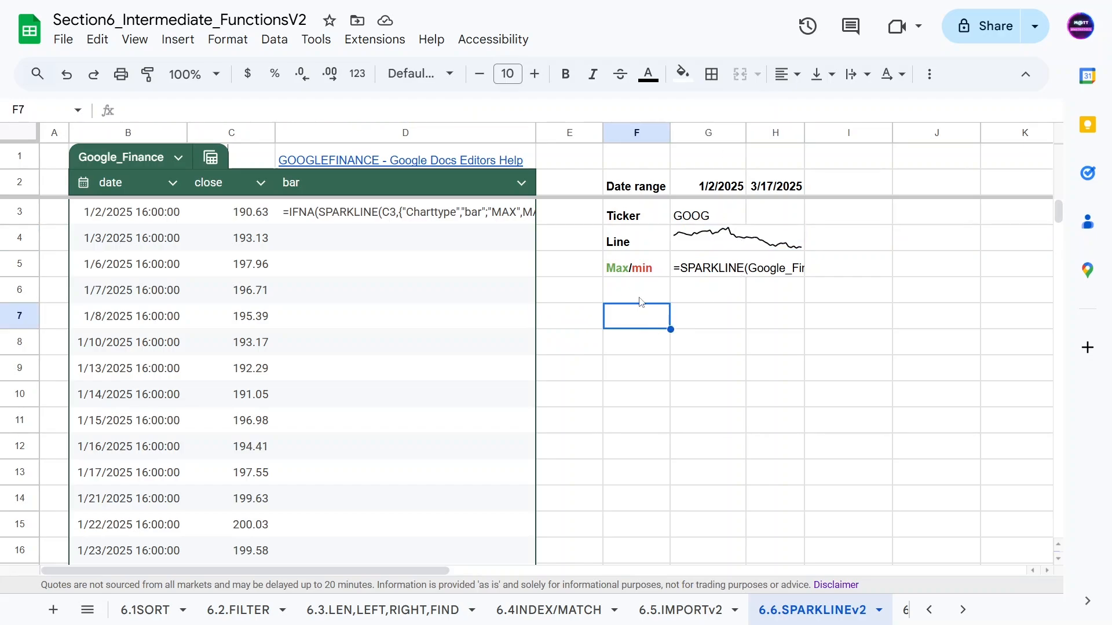
pyautogui.click(687, 245)
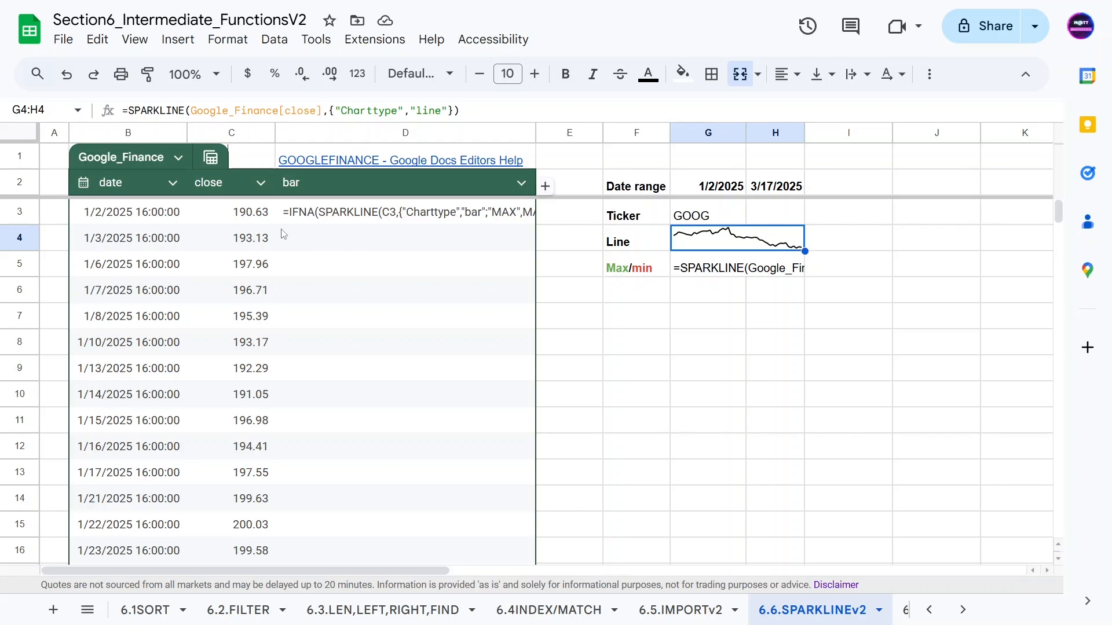
pyautogui.click(248, 221)
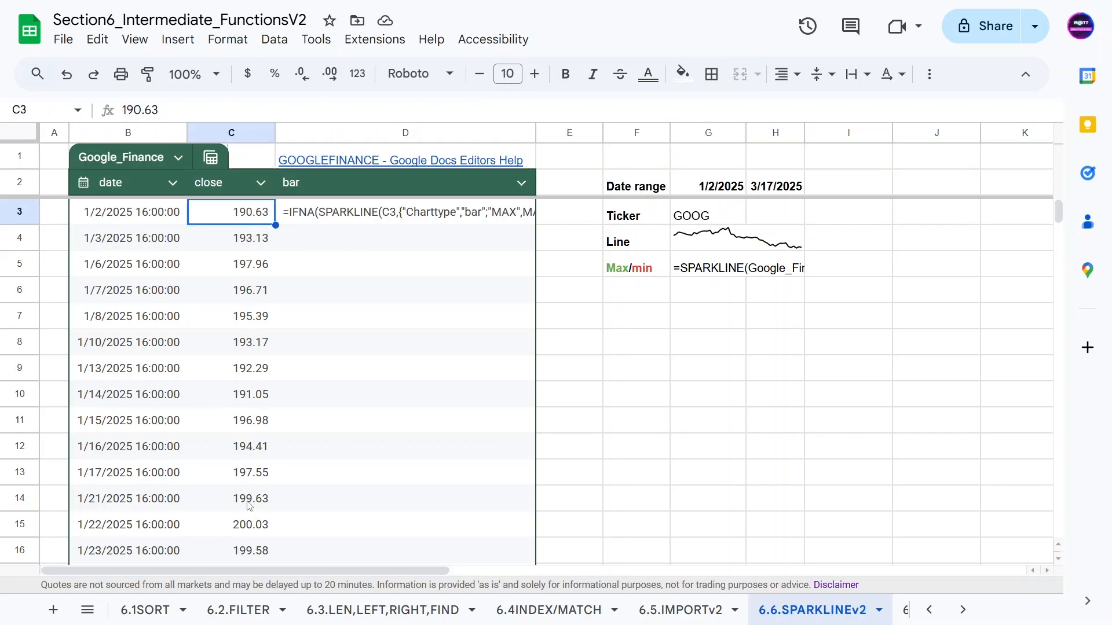
pyautogui.scroll(-7, 248, 484)
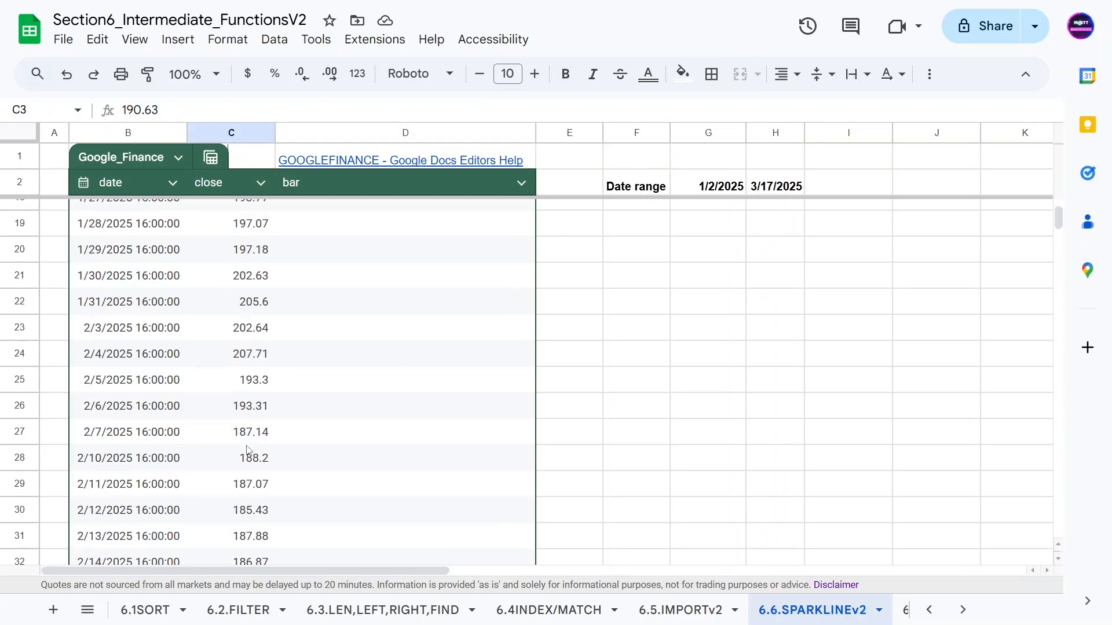
pyautogui.scroll(-14, 246, 449)
pyautogui.scroll(3, 255, 418)
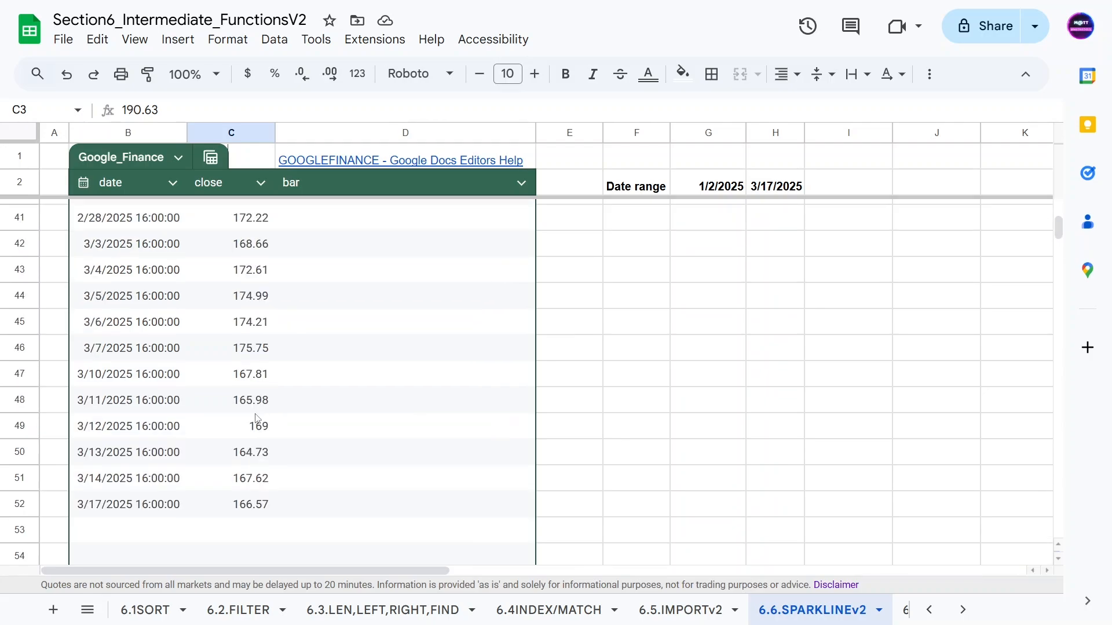
pyautogui.click(249, 503)
pyautogui.scroll(13, 249, 504)
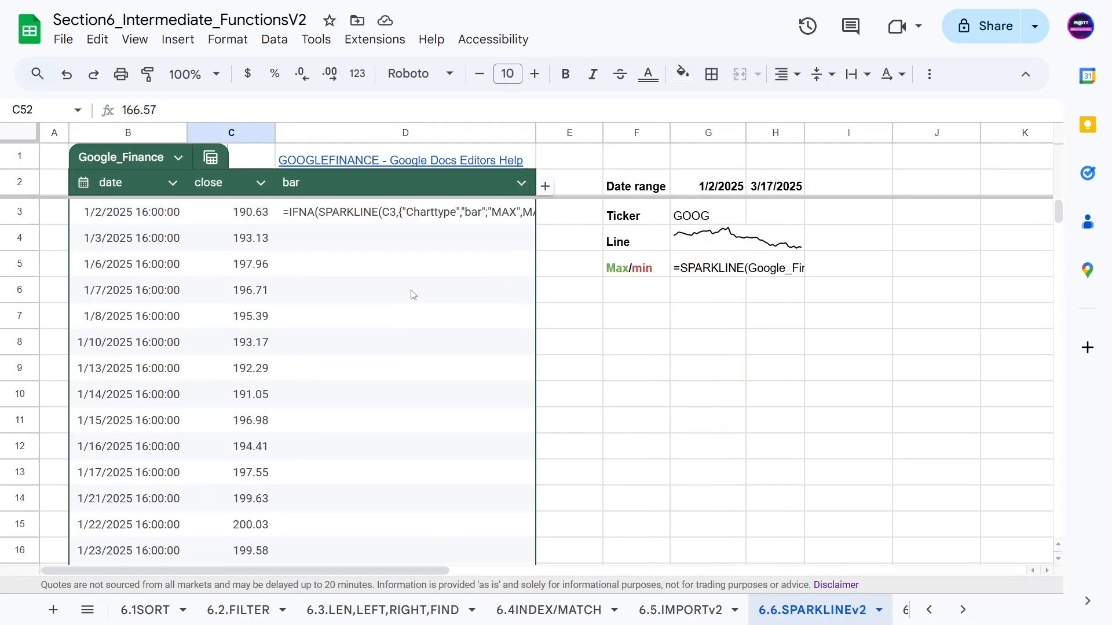
pyautogui.click(781, 222)
pyautogui.click(777, 238)
pyautogui.click(553, 250)
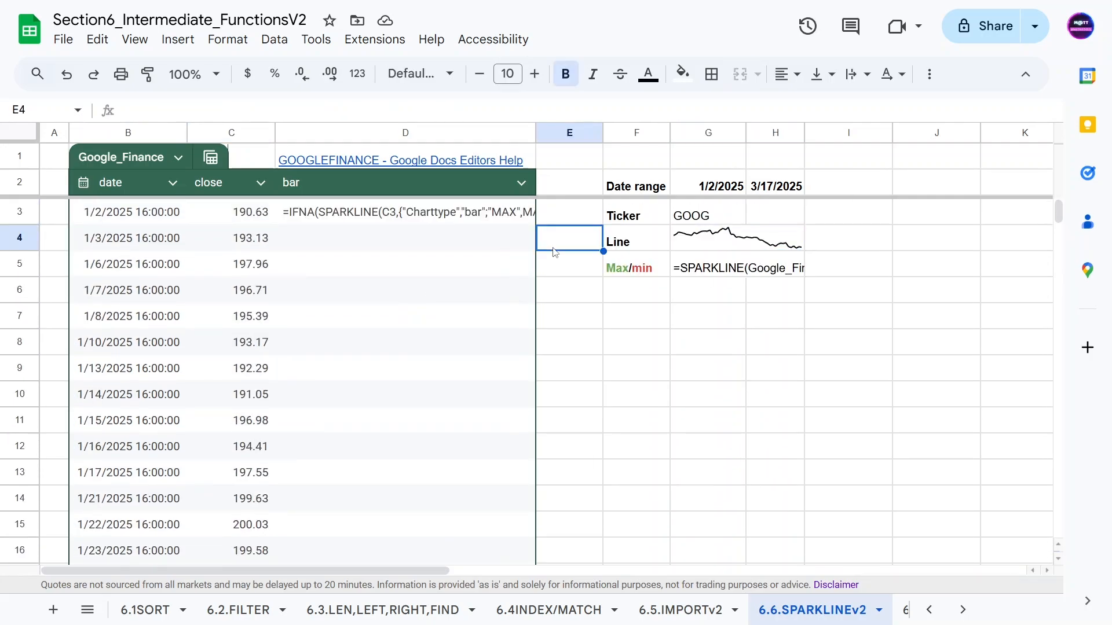
pyautogui.click(722, 234)
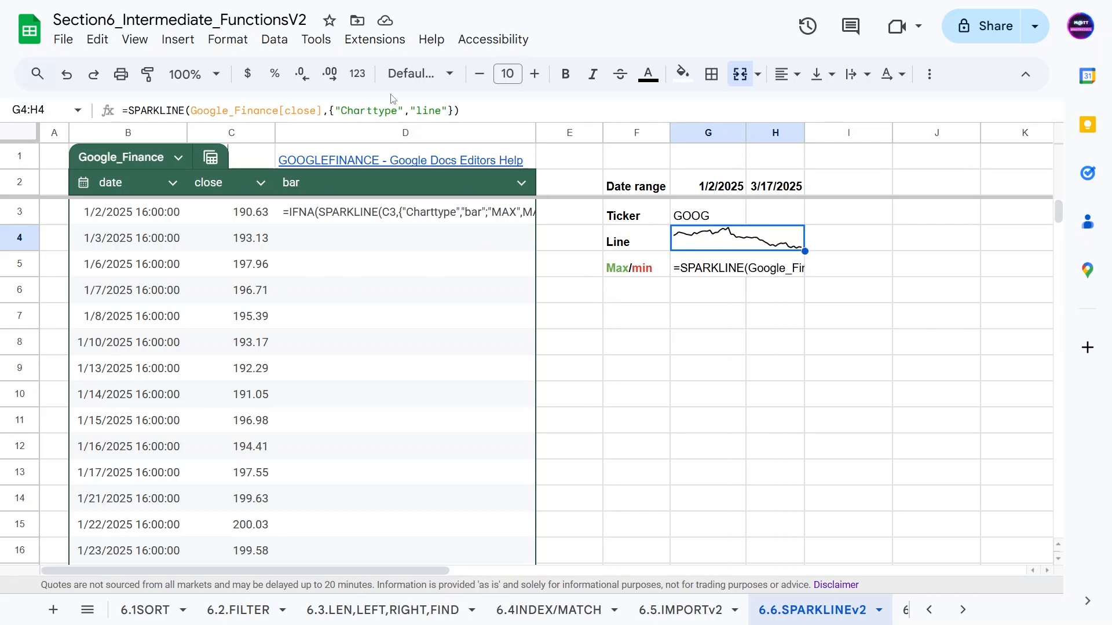
# Append ;"Color","Green" to the Line sparkline formula so it draws in green.
pyautogui.click(447, 110)
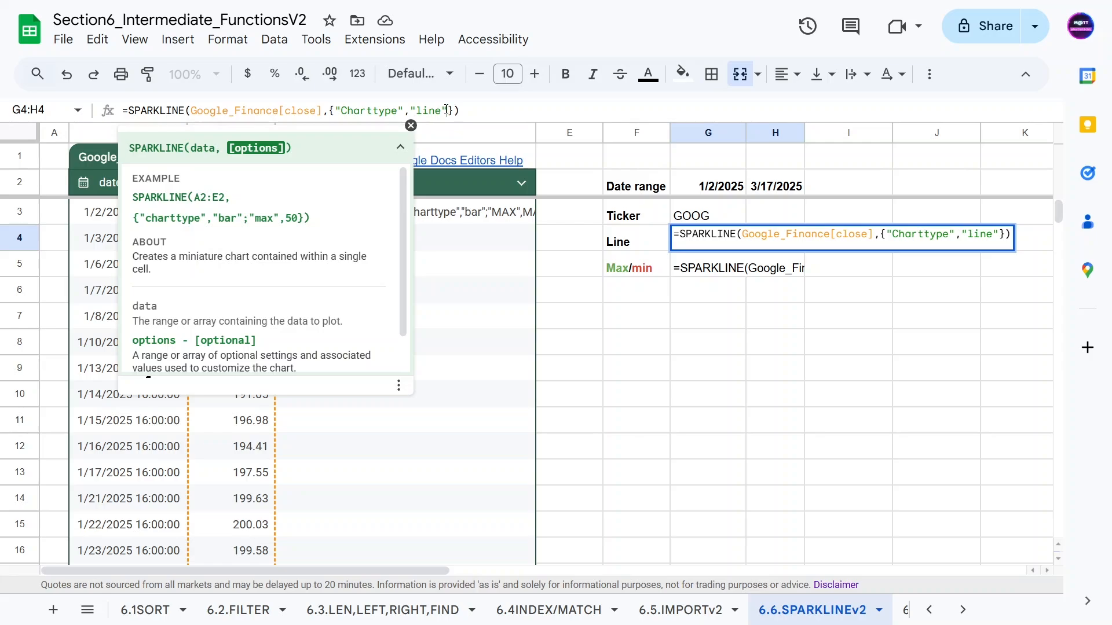
pyautogui.write(';"Color", ')
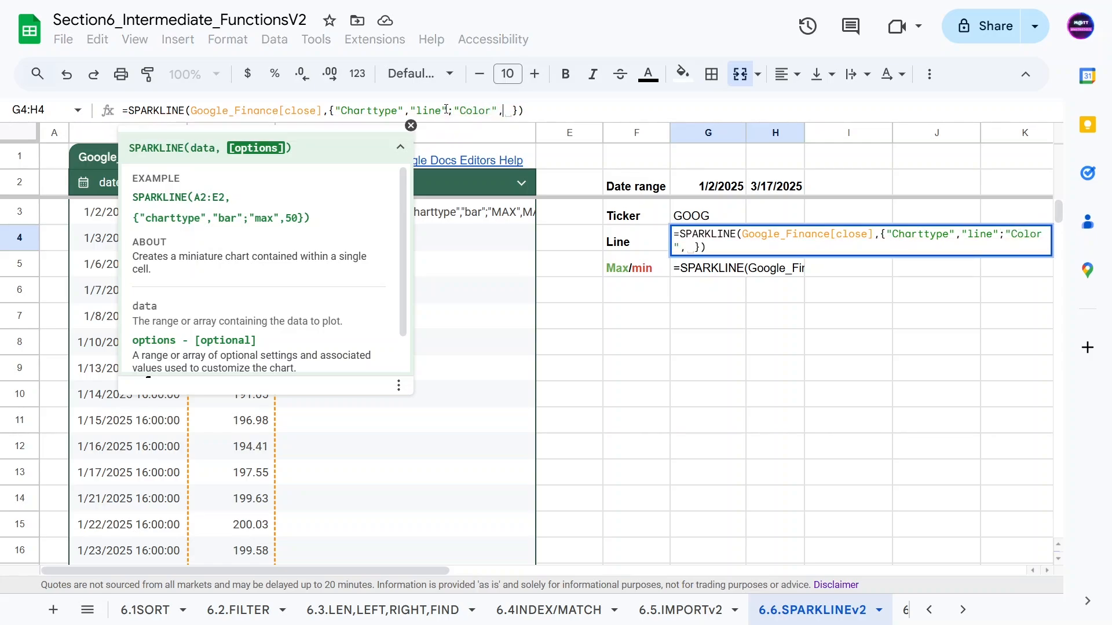
pyautogui.write('"Green"')
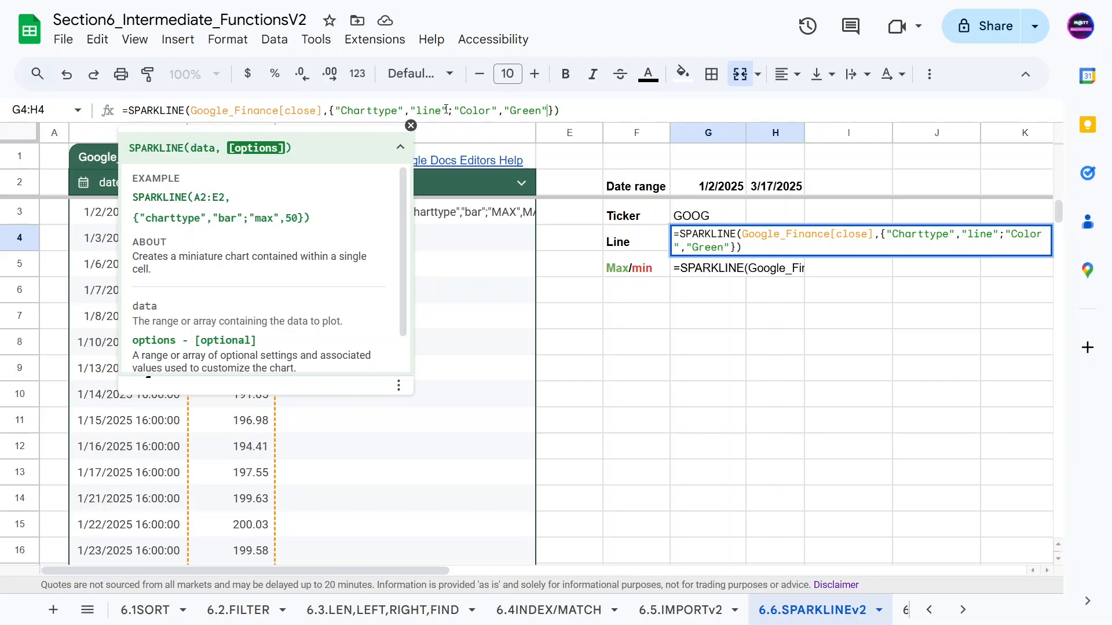
pyautogui.press('Return')
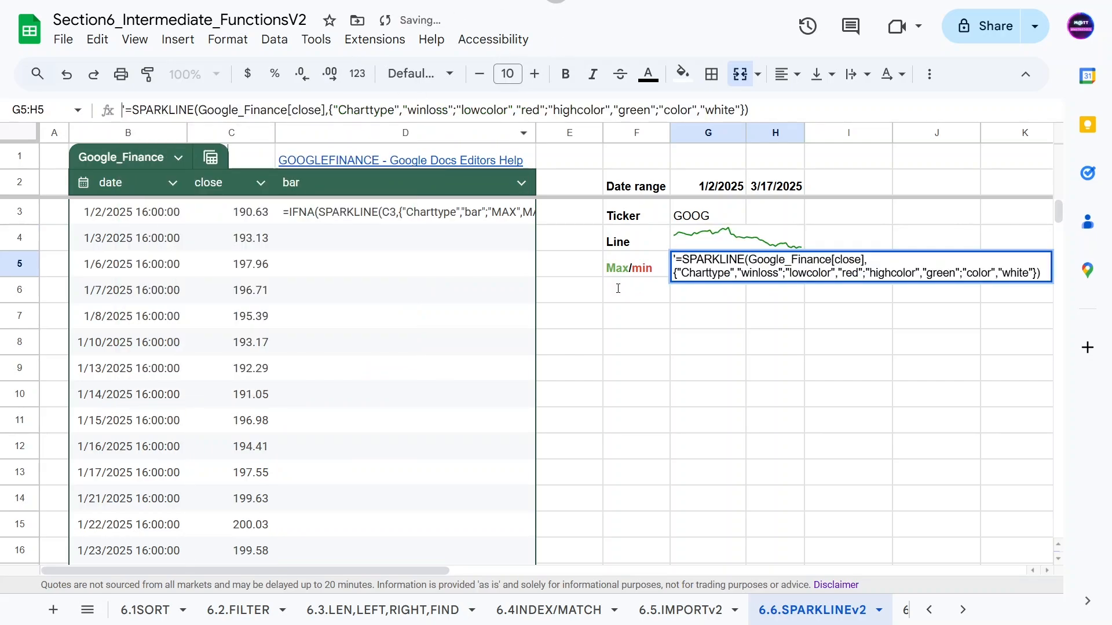
# Reopen the Line sparkline formula and bring up the full SPARKLINE help article.
pyautogui.click(636, 289)
pyautogui.click(697, 241)
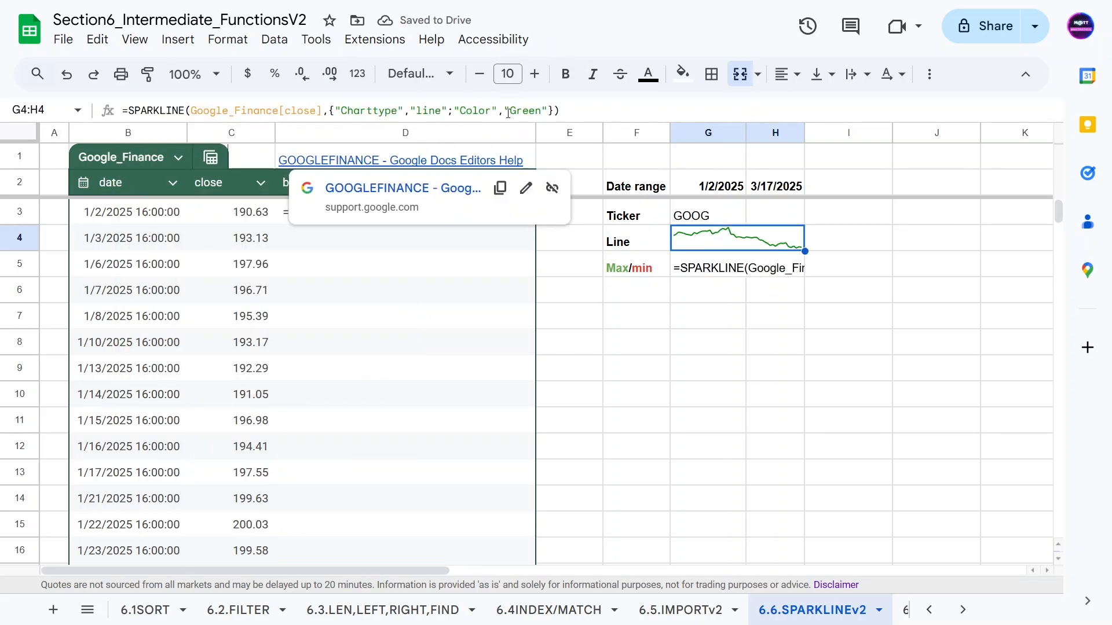
pyautogui.click(483, 114)
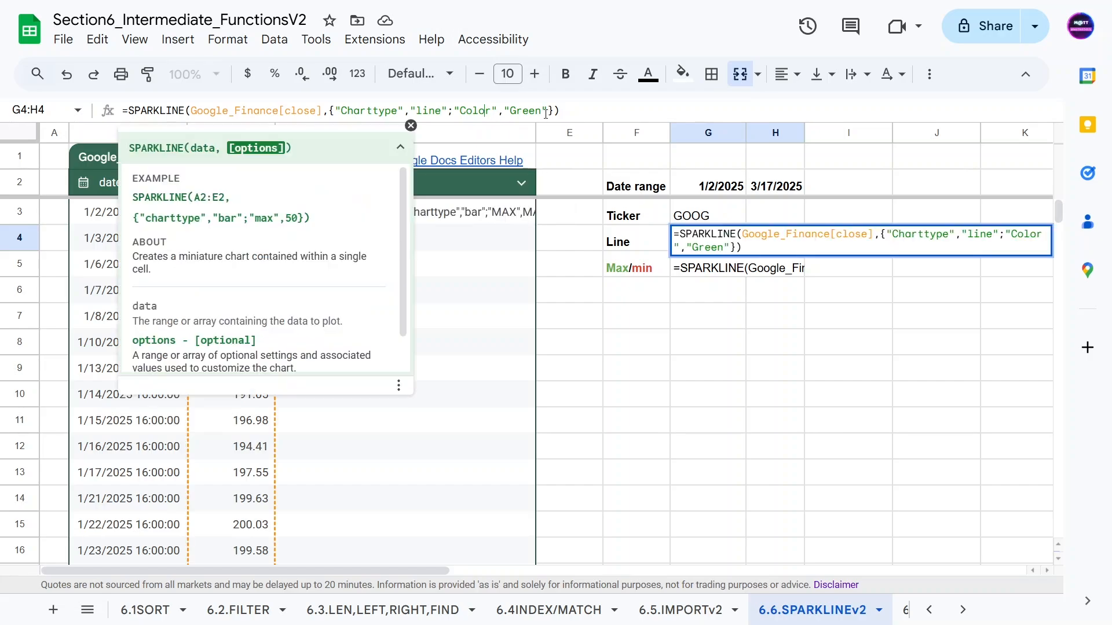
pyautogui.scroll(-1, 322, 296)
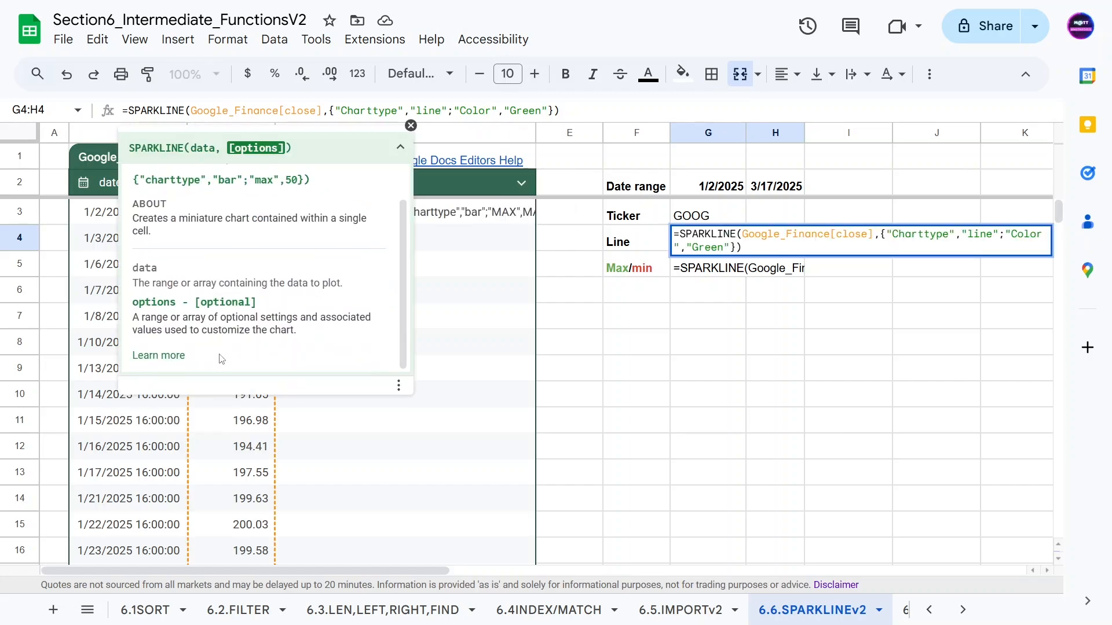
pyautogui.click(168, 356)
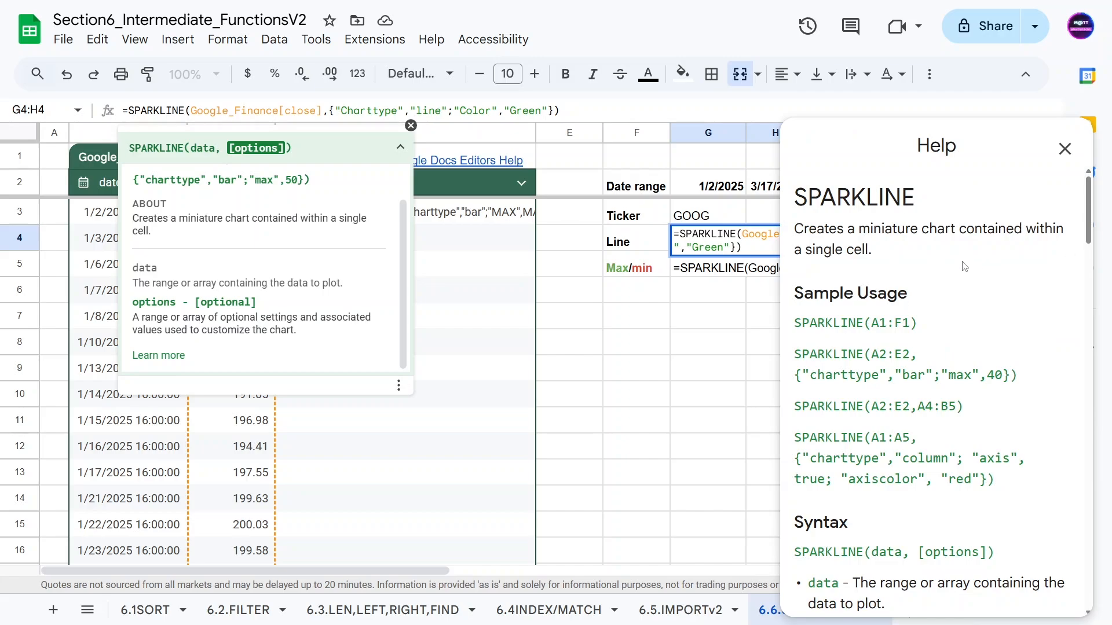
# Read through the help article's options for line graphs.
pyautogui.scroll(-1, 877, 321)
pyautogui.scroll(-7, 877, 343)
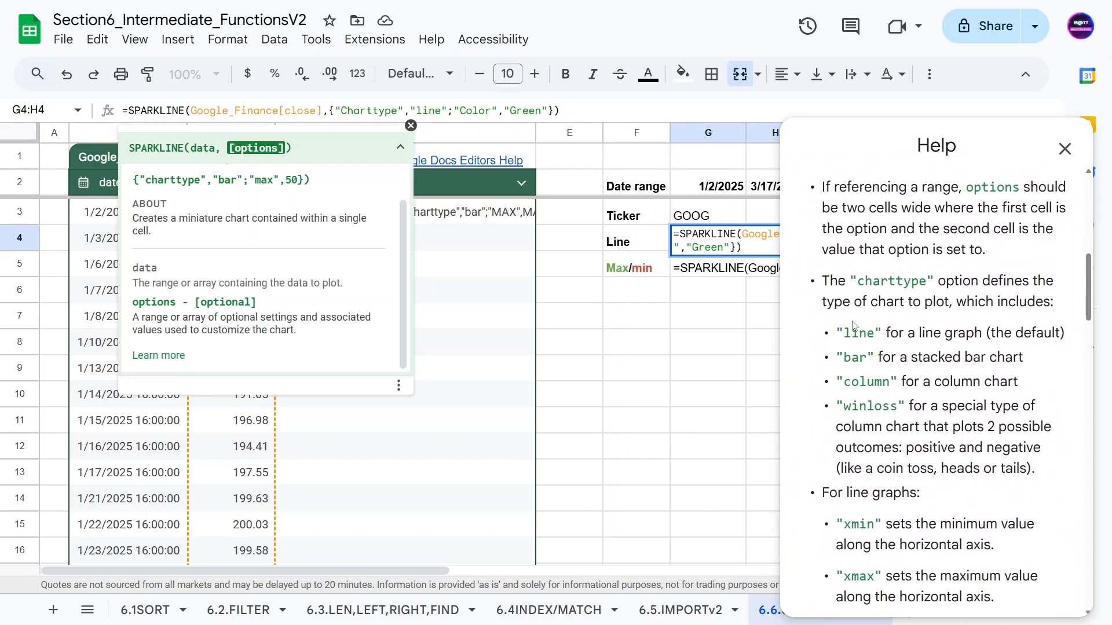
pyautogui.scroll(-3, 856, 324)
pyautogui.moveTo(839, 323); pyautogui.dragTo(936, 327)
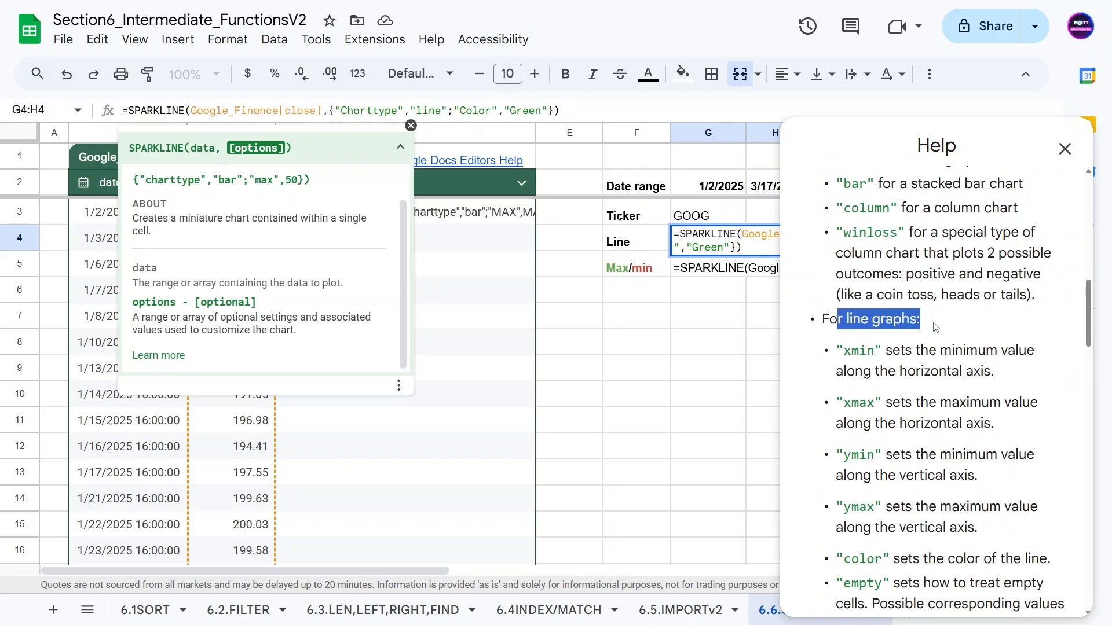
pyautogui.click(904, 322)
pyautogui.moveTo(848, 346); pyautogui.dragTo(997, 378)
pyautogui.scroll(-1, 926, 359)
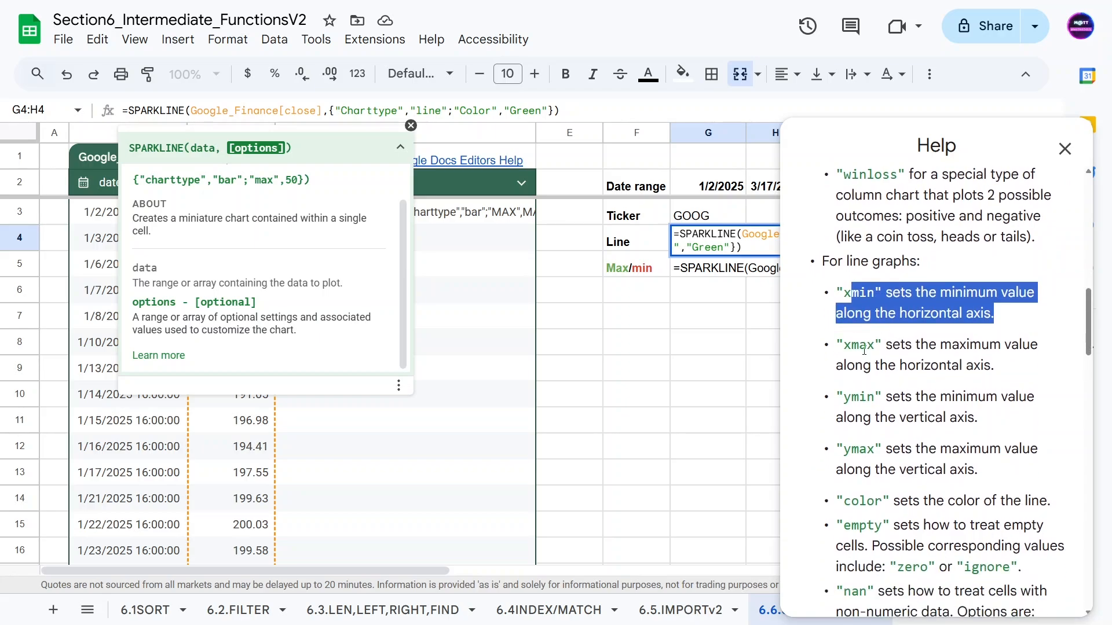
pyautogui.scroll(-3, 956, 359)
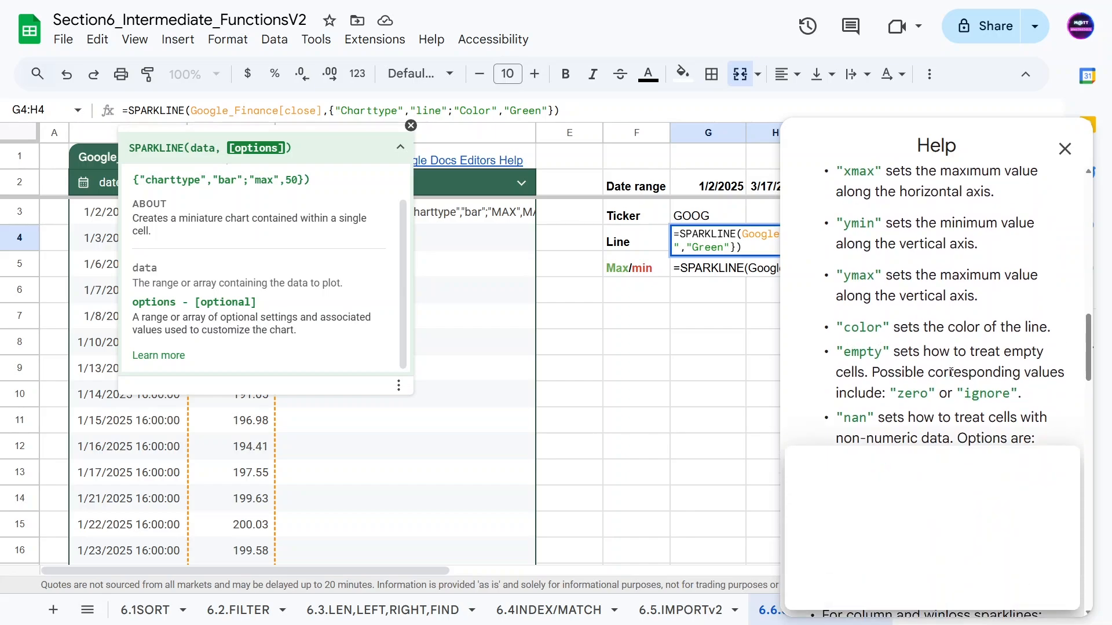
# Dismiss the satisfaction survey, review the column and win/loss options, and close the help panel.
pyautogui.click(1059, 437)
pyautogui.scroll(-3, 879, 346)
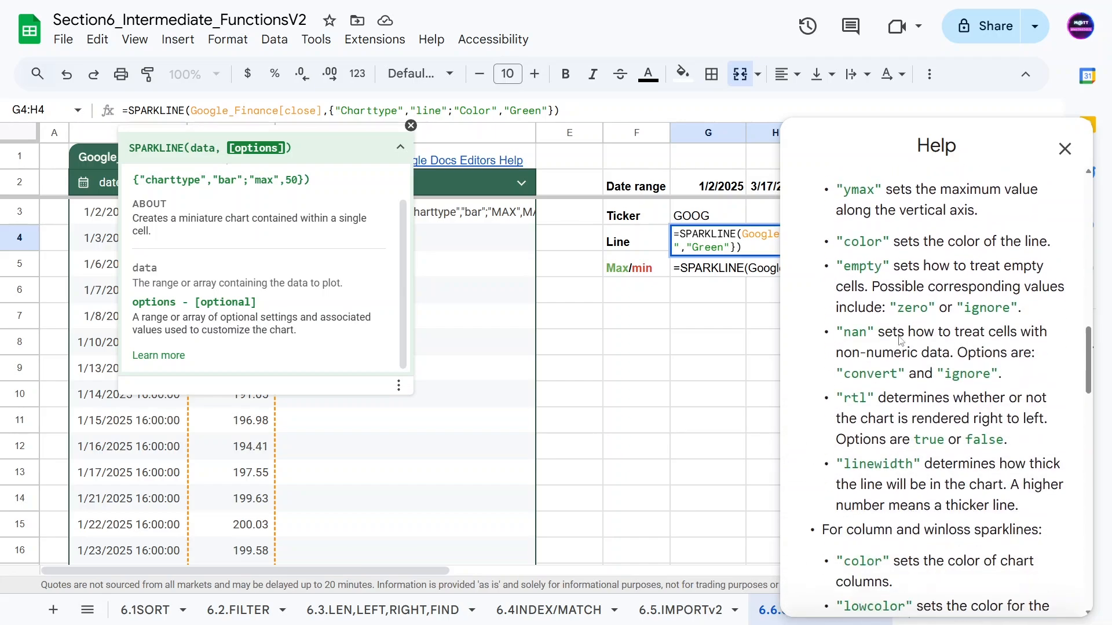
pyautogui.scroll(-3, 931, 391)
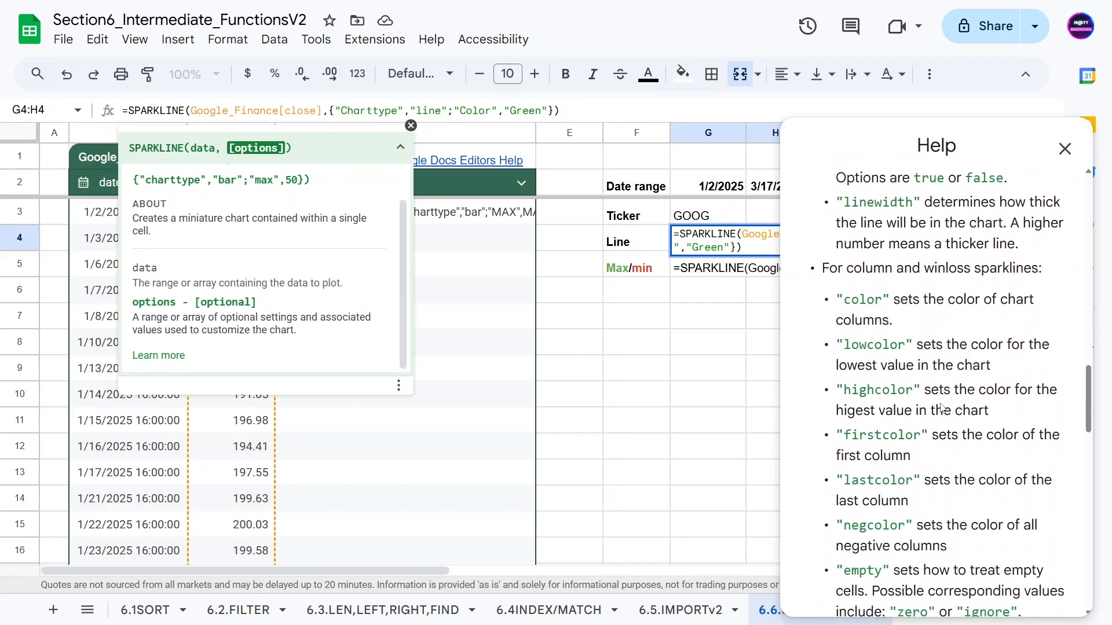
pyautogui.scroll(-4, 941, 404)
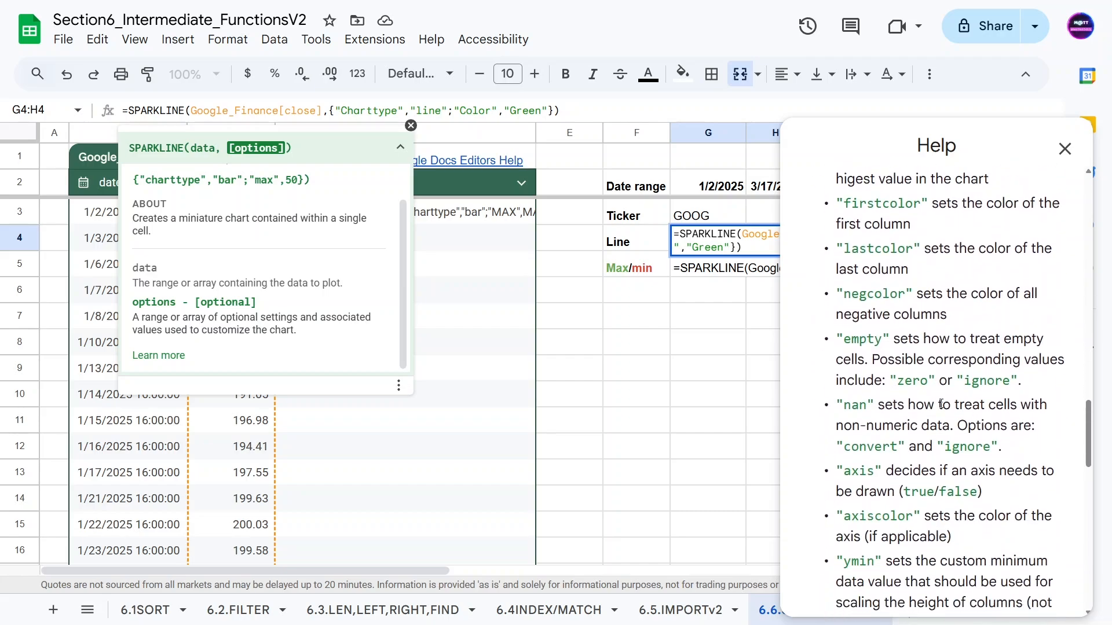
pyautogui.scroll(-2, 941, 404)
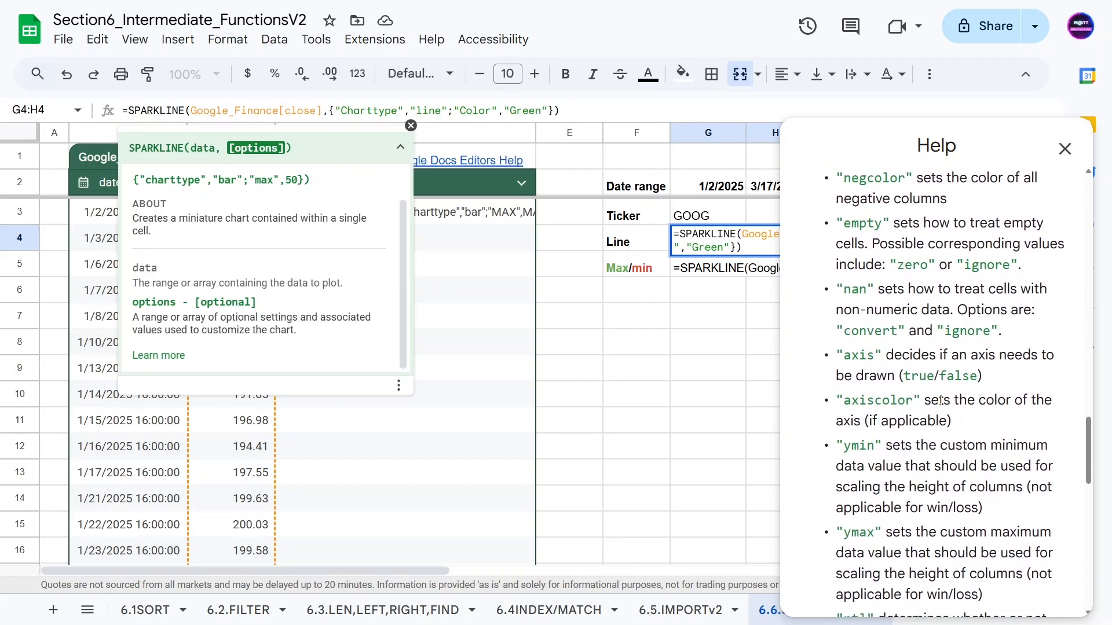
pyautogui.click(1065, 149)
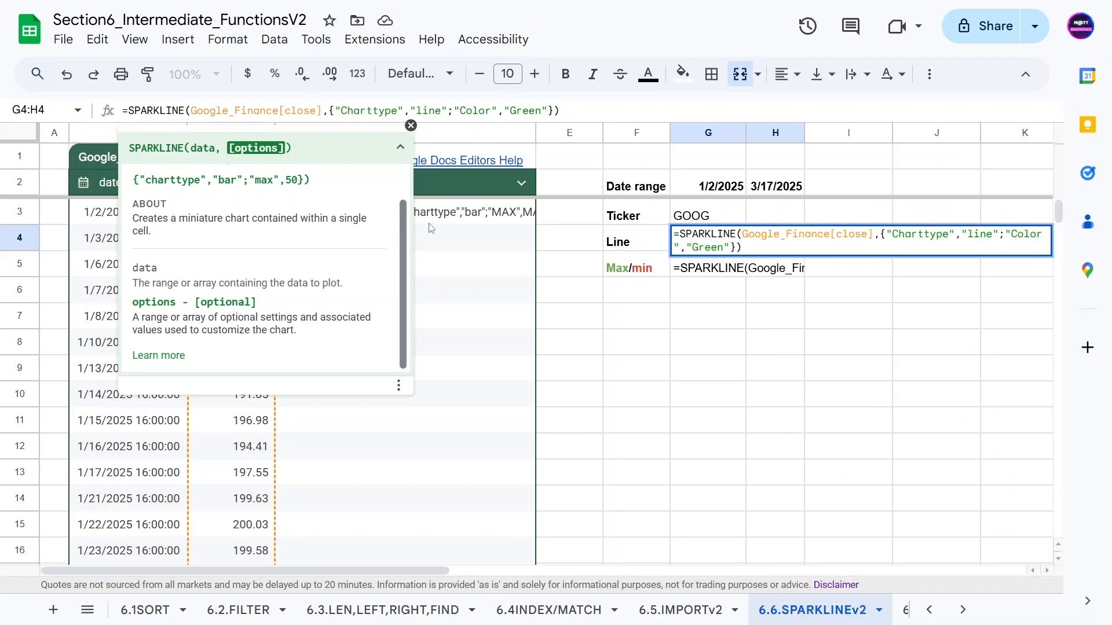
# Leave the Line sparkline and start editing the Max/min row's formula text.
pyautogui.click(615, 304)
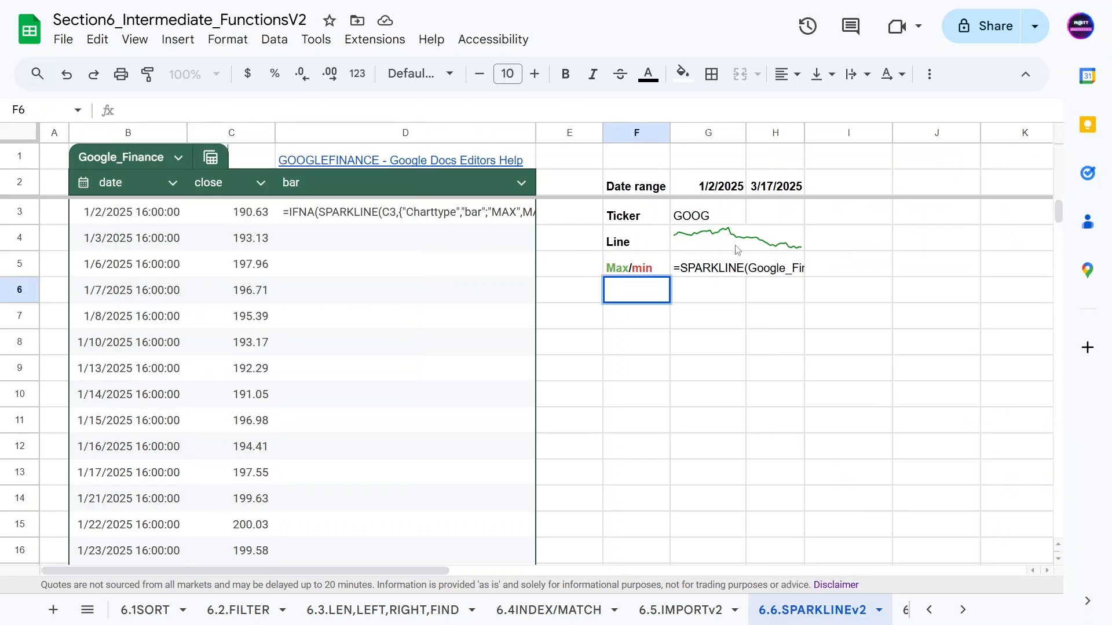
pyautogui.click(736, 247)
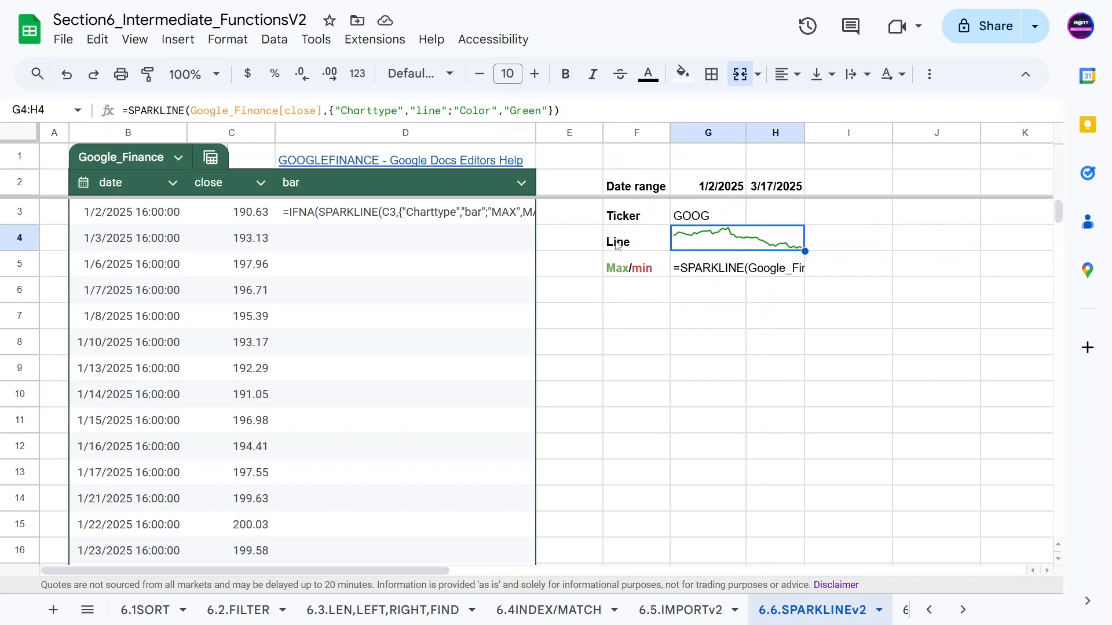
pyautogui.click(649, 265)
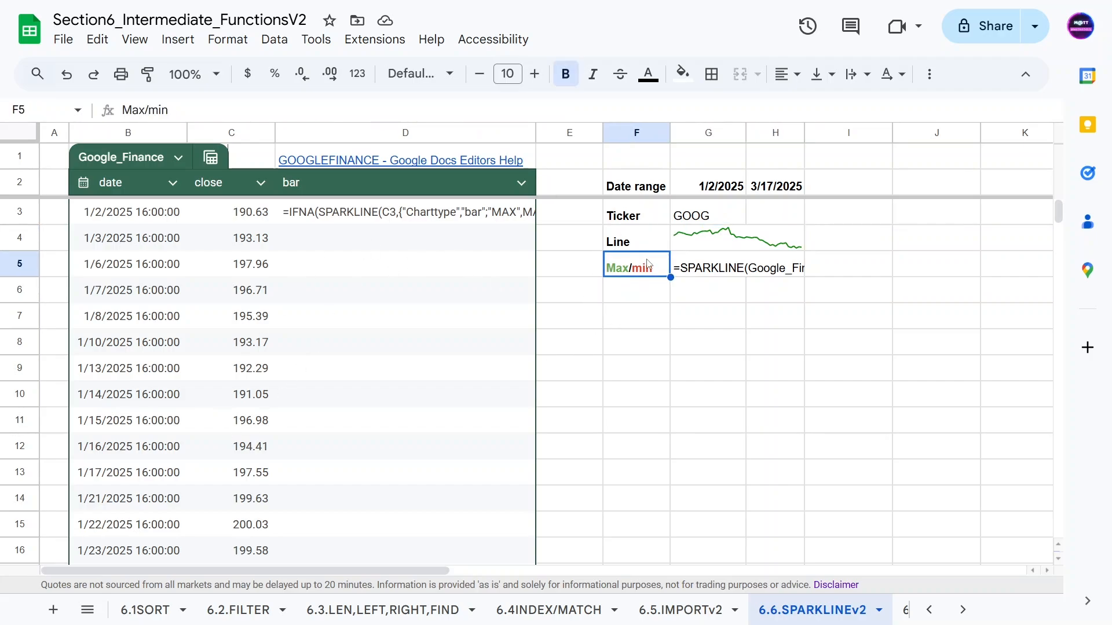
pyautogui.click(688, 269)
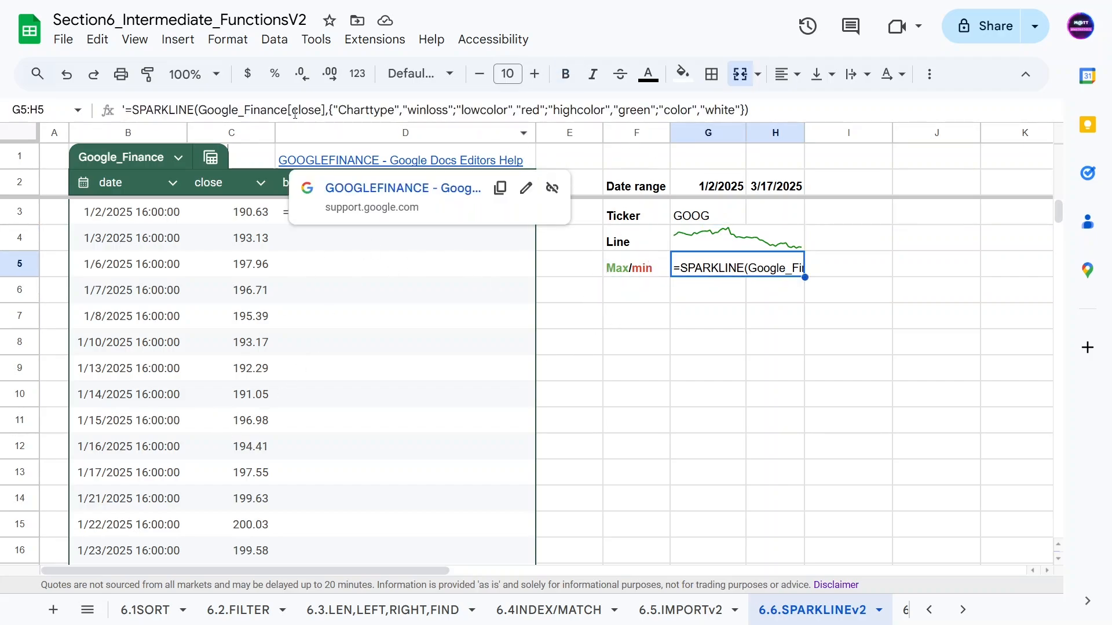
pyautogui.click(125, 109)
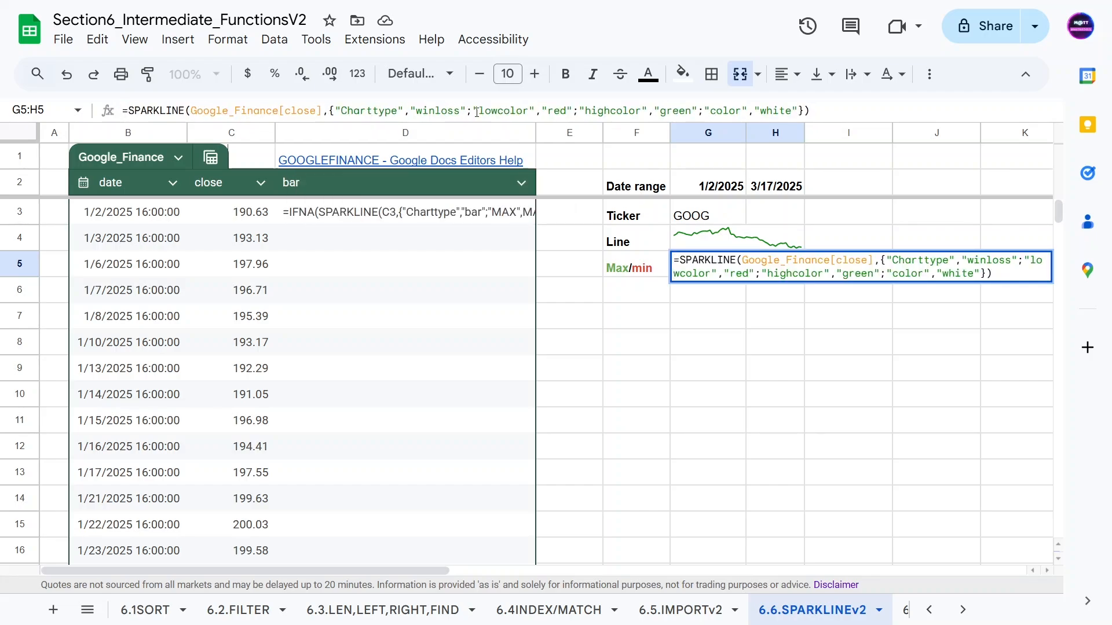
# Review the winloss charttype, white color and red lowcolor options, then commit the win/loss sparkline.
pyautogui.click(435, 110)
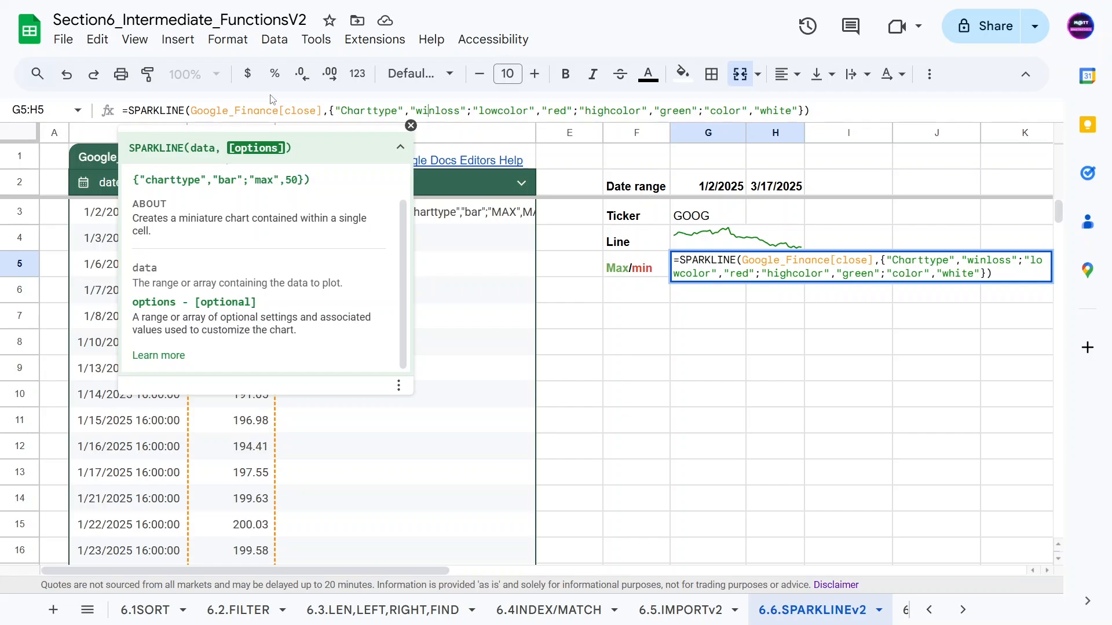
pyautogui.doubleClick(363, 110)
pyautogui.doubleClick(431, 110)
pyautogui.click(456, 110)
pyautogui.moveTo(709, 111); pyautogui.dragTo(799, 110)
pyautogui.click(742, 110)
pyautogui.moveTo(485, 110); pyautogui.dragTo(514, 112)
pyautogui.click(561, 113)
pyautogui.press('Return')
pyautogui.click(635, 317)
pyautogui.click(724, 265)
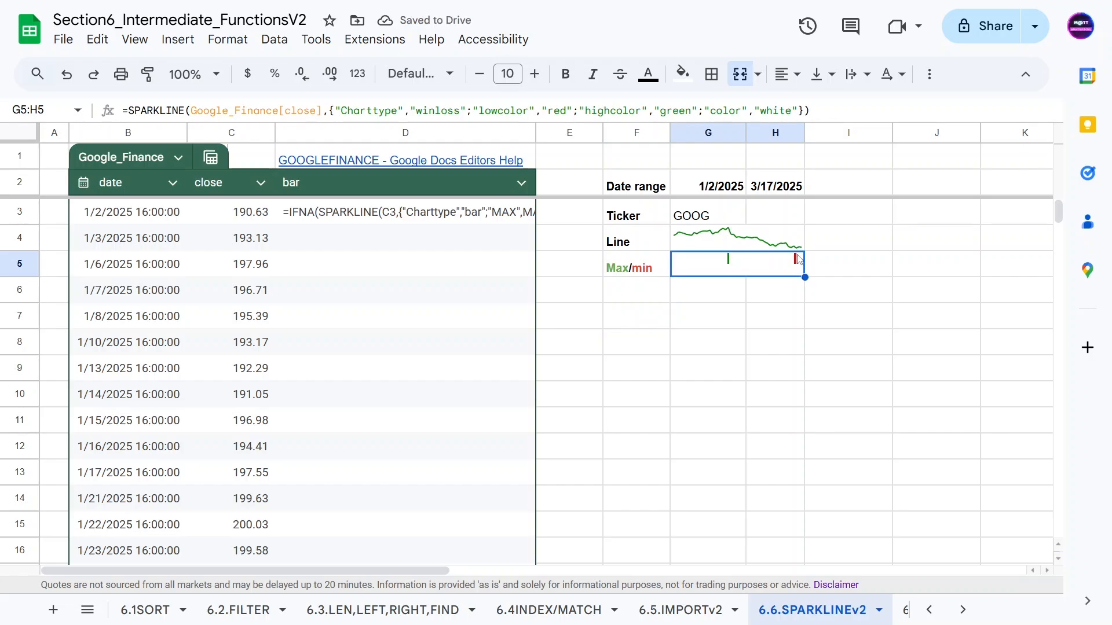
pyautogui.click(711, 343)
pyautogui.click(709, 270)
pyautogui.click(683, 74)
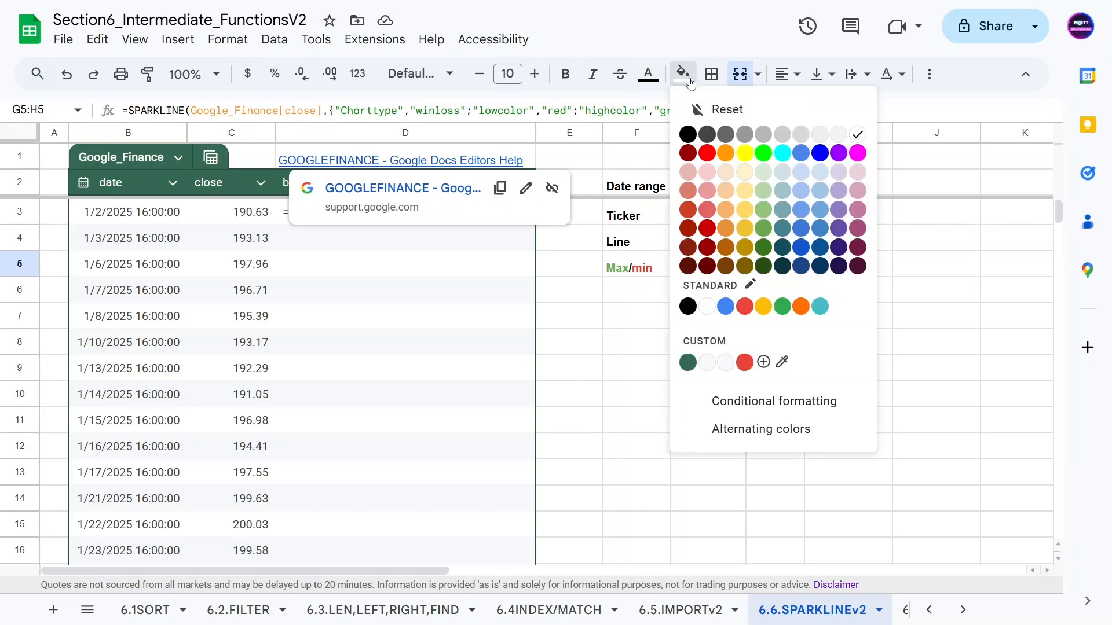
pyautogui.click(688, 134)
pyautogui.click(607, 334)
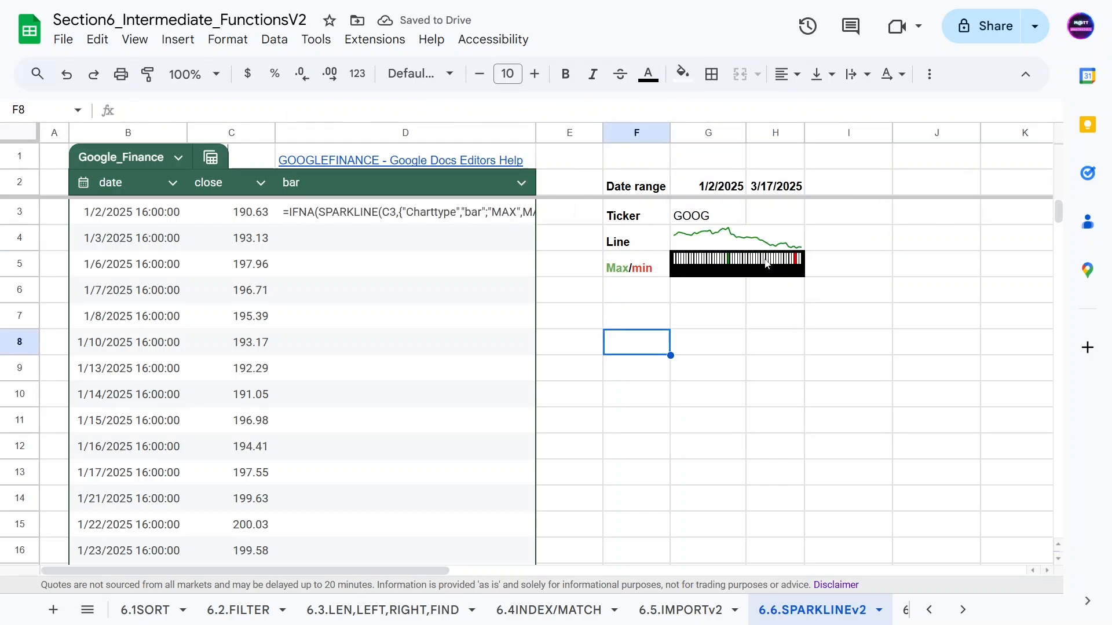
pyautogui.click(711, 265)
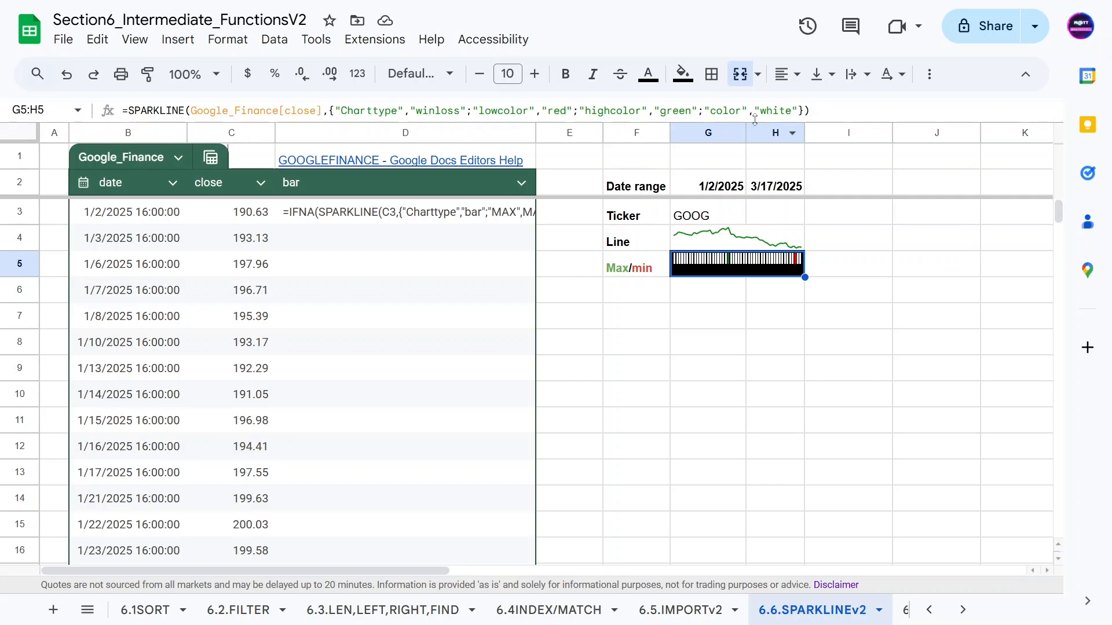
pyautogui.click(601, 310)
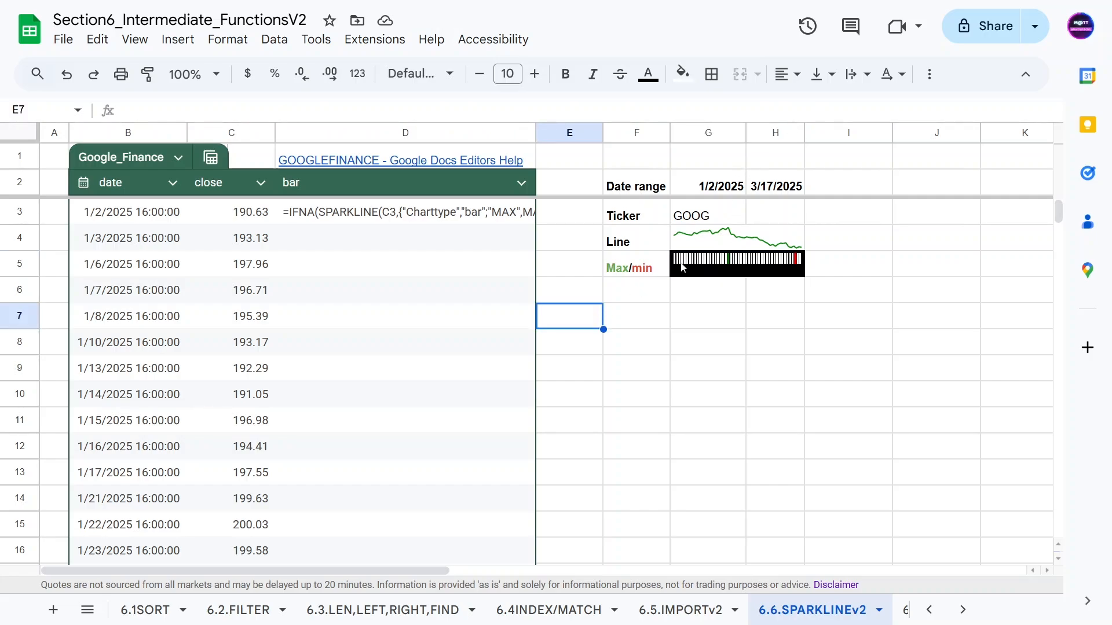
pyautogui.hotkey('ctrl', 'z')
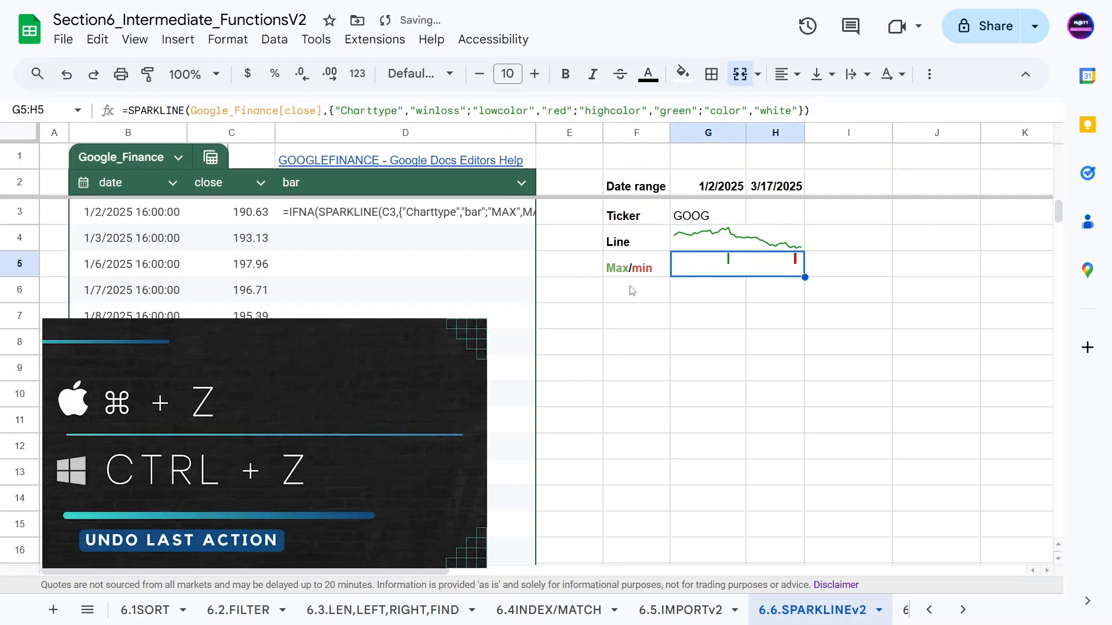
pyautogui.hotkey('ctrl', 'z')
pyautogui.click(746, 266)
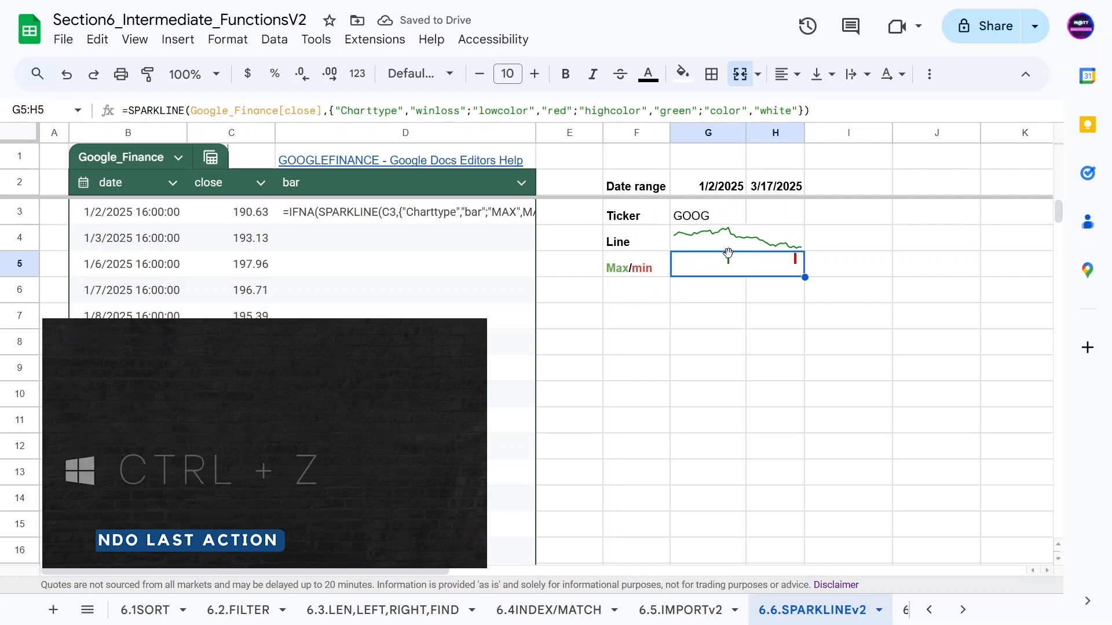
# Move the Line and Max/min rows down one row and copy the win/loss sparkline into row 4.
pyautogui.moveTo(648, 246); pyautogui.dragTo(722, 272)
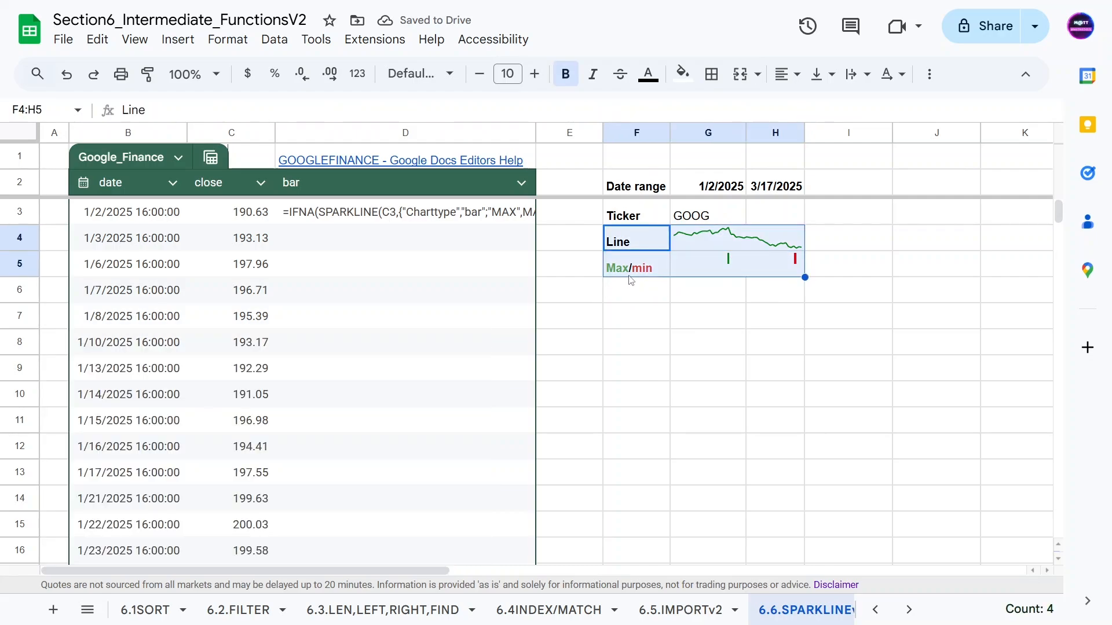
pyautogui.moveTo(630, 271); pyautogui.dragTo(625, 325)
pyautogui.click(712, 299)
pyautogui.hotkey('ctrl', 'c')
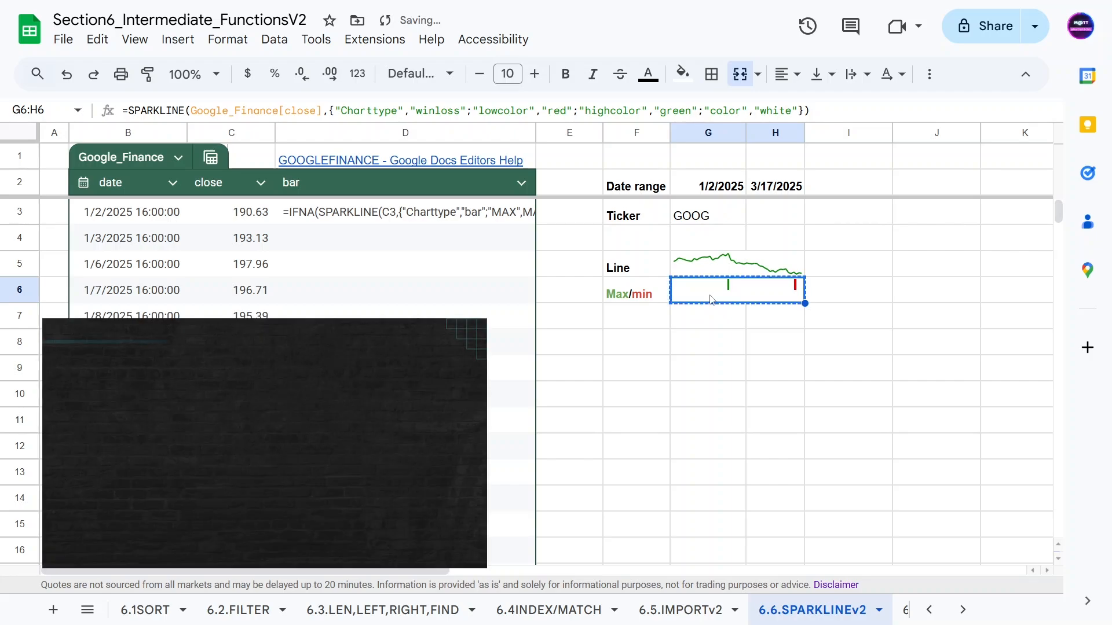
pyautogui.press('Up')
pyautogui.press('Up')
pyautogui.hotkey('ctrl', 'v')
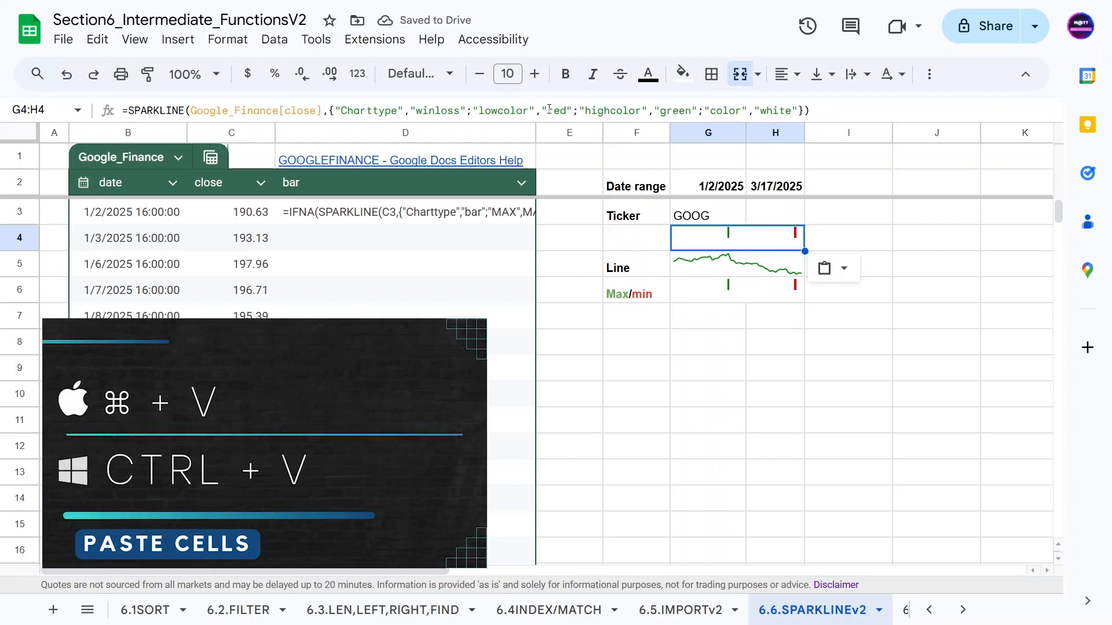
# Remove the lowcolor red option from row 4's sparkline so only the green high shows.
pyautogui.click(579, 110)
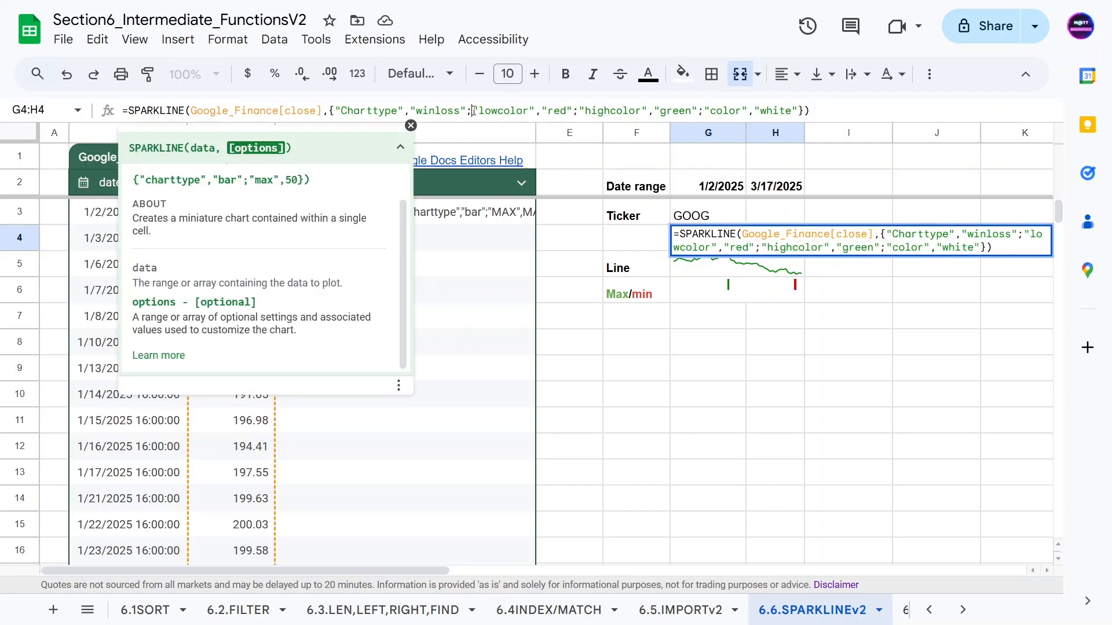
pyautogui.moveTo(473, 110); pyautogui.dragTo(579, 113)
pyautogui.press('BackSpace')
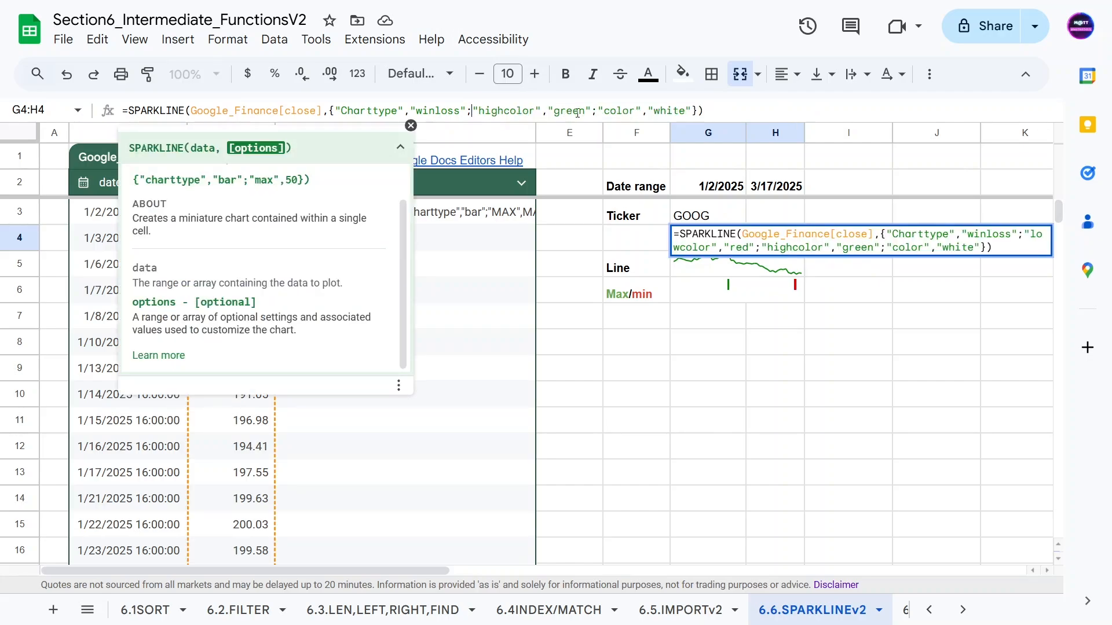
pyautogui.press('Return')
pyautogui.click(644, 336)
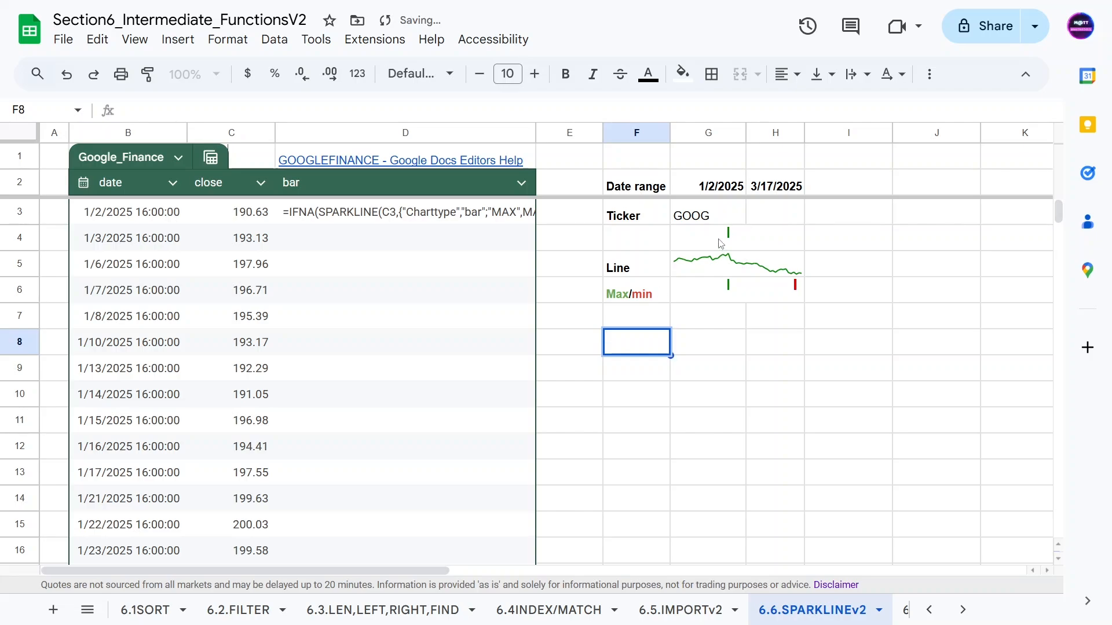
# Remove the highcolor green option from row 6's sparkline so only the red low shows.
pyautogui.click(719, 290)
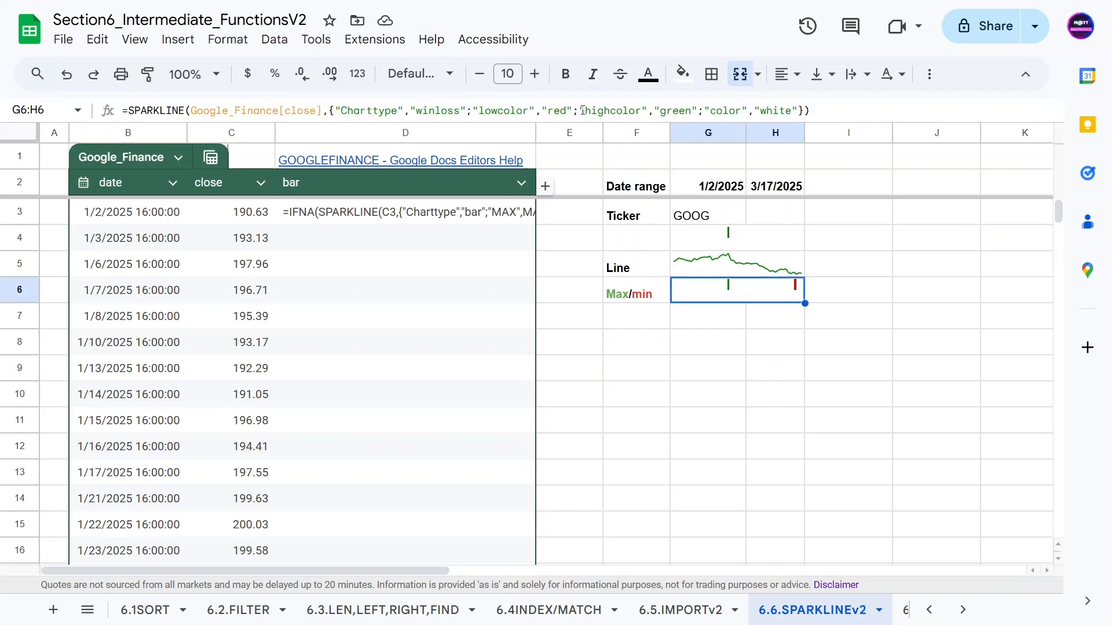
pyautogui.moveTo(579, 110); pyautogui.dragTo(703, 110)
pyautogui.press('BackSpace')
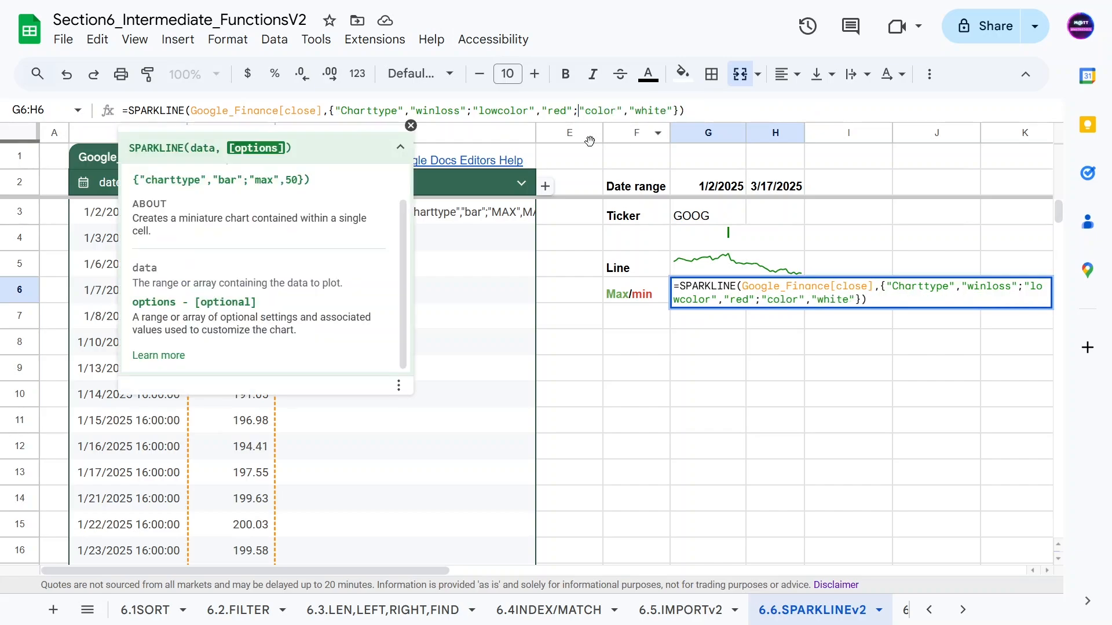
pyautogui.press('Return')
pyautogui.doubleClick(653, 376)
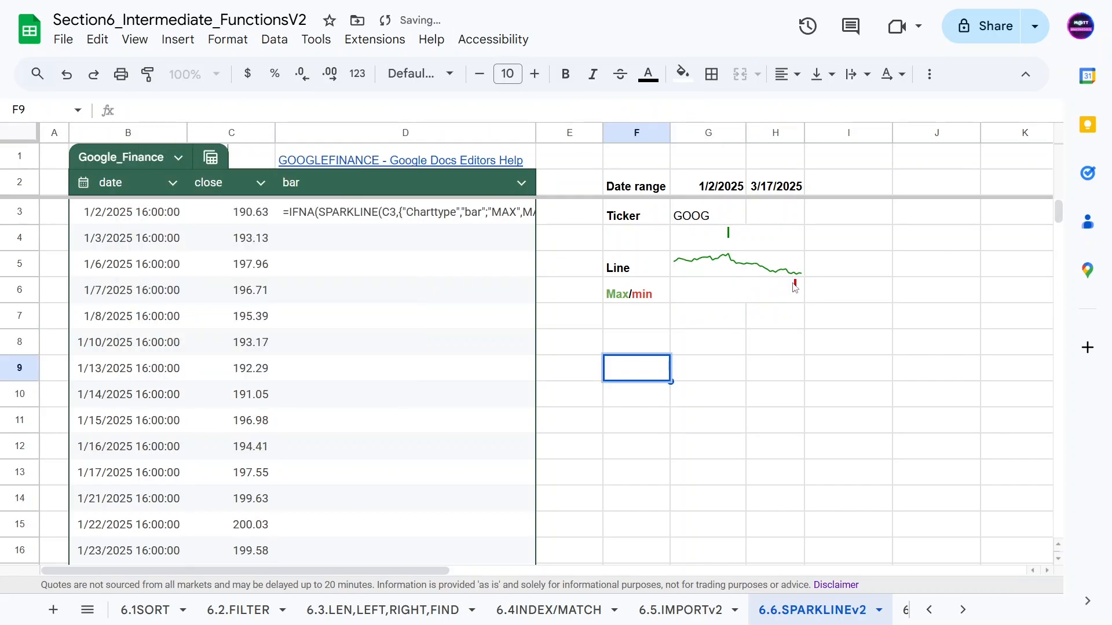
pyautogui.click(619, 234)
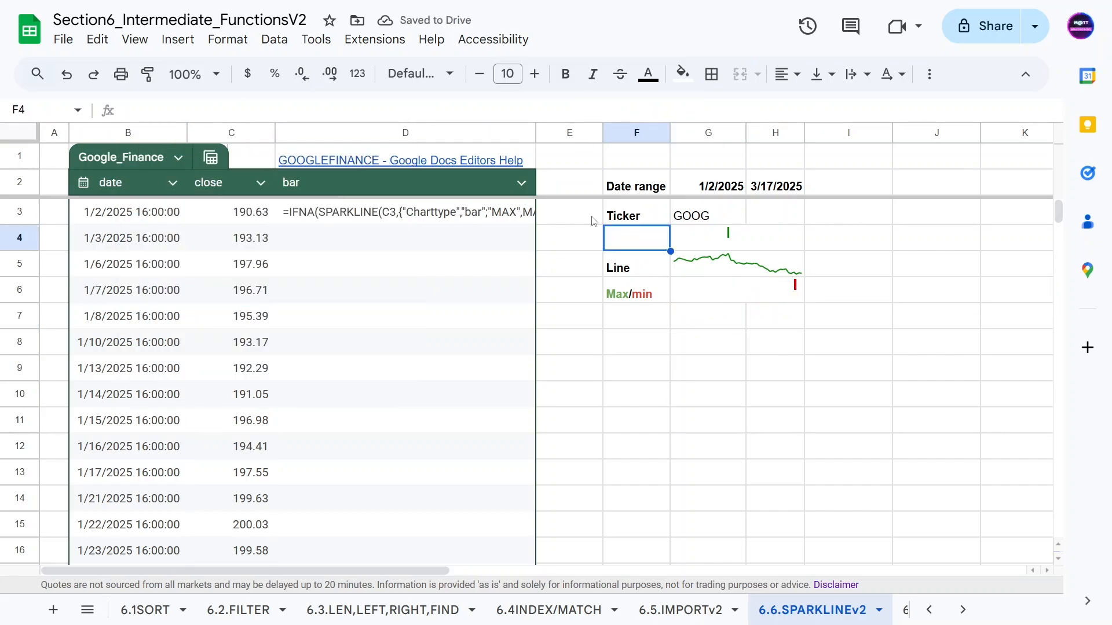
# Copy the Max/min label into F4 and trim it to Max.
pyautogui.click(620, 296)
pyautogui.hotkey('ctrl', 'c')
pyautogui.press('Up')
pyautogui.press('Up')
pyautogui.hotkey('ctrl', 'v')
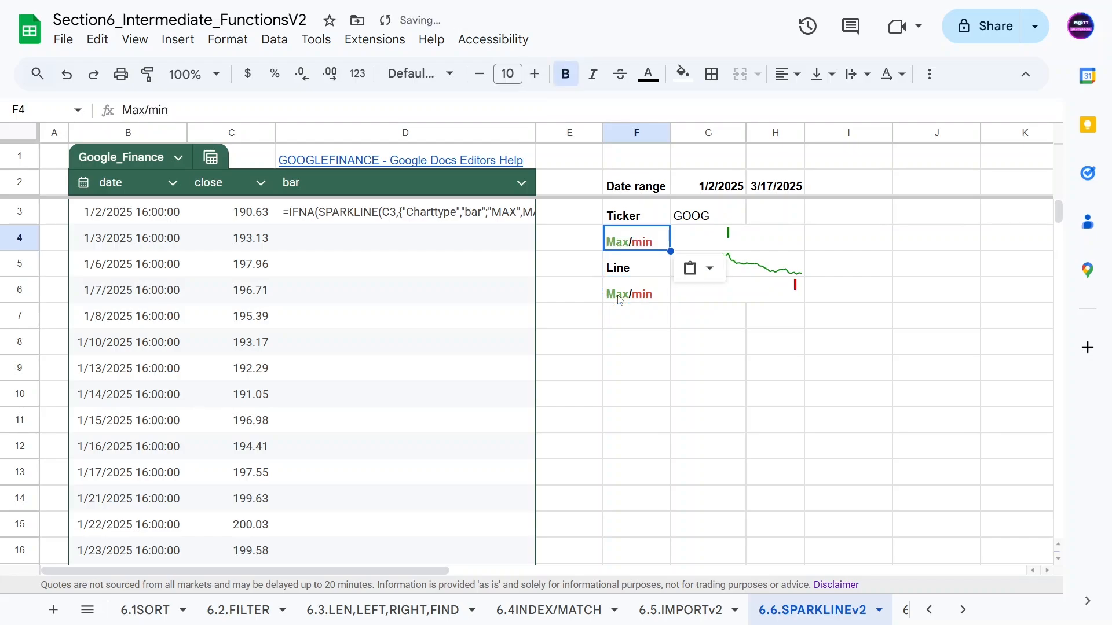
pyautogui.click(633, 274)
pyautogui.doubleClick(638, 237)
pyautogui.moveTo(629, 235); pyautogui.dragTo(680, 239)
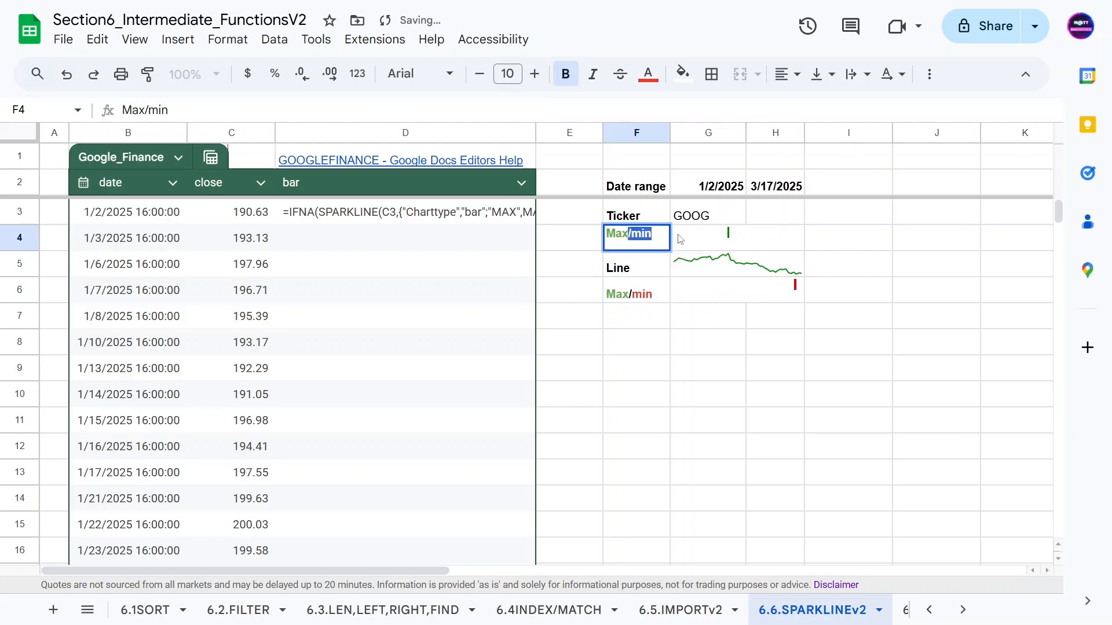
pyautogui.press('BackSpace')
# Change F6's label from Max/min to Min.
pyautogui.doubleClick(627, 296)
pyautogui.moveTo(632, 287); pyautogui.dragTo(583, 293)
pyautogui.press('BackSpace')
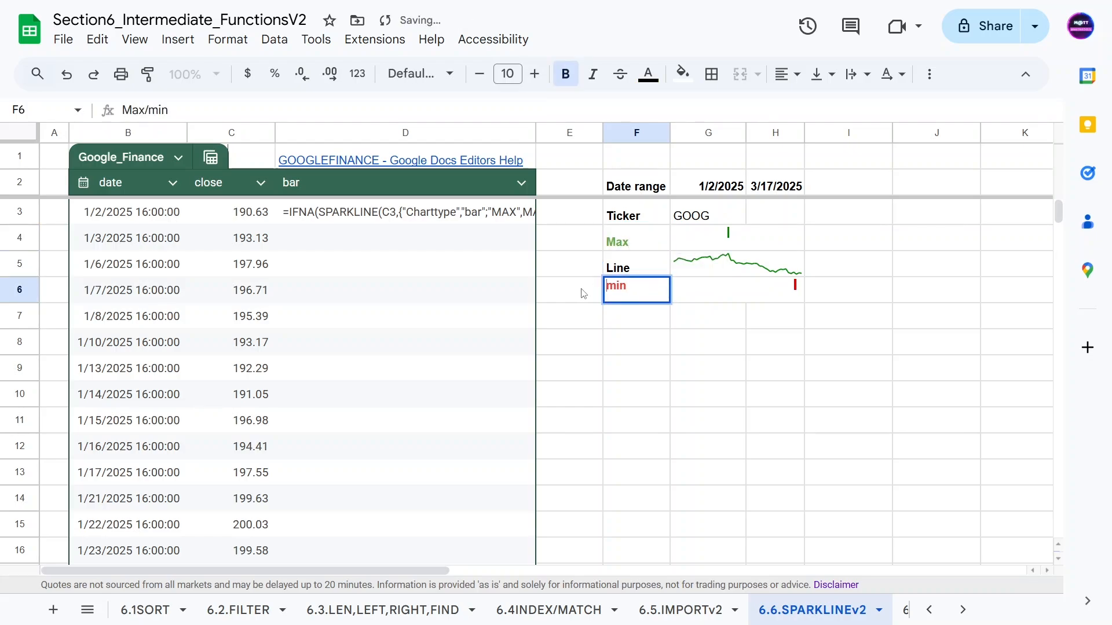
pyautogui.click(616, 301)
pyautogui.press('BackSpace')
pyautogui.write('M')
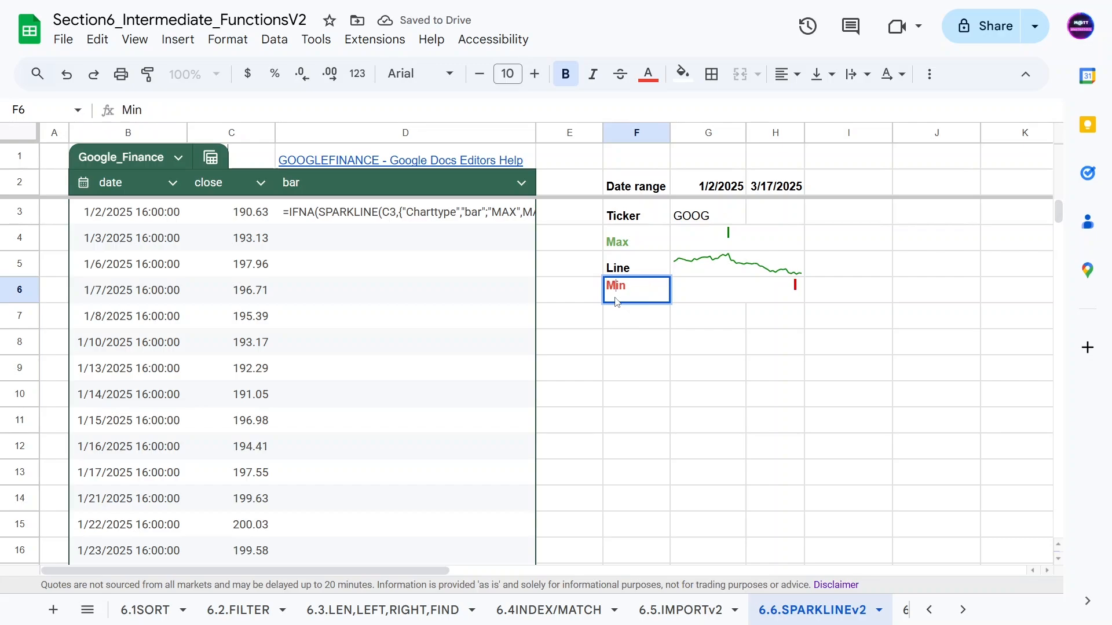
pyautogui.press('Return')
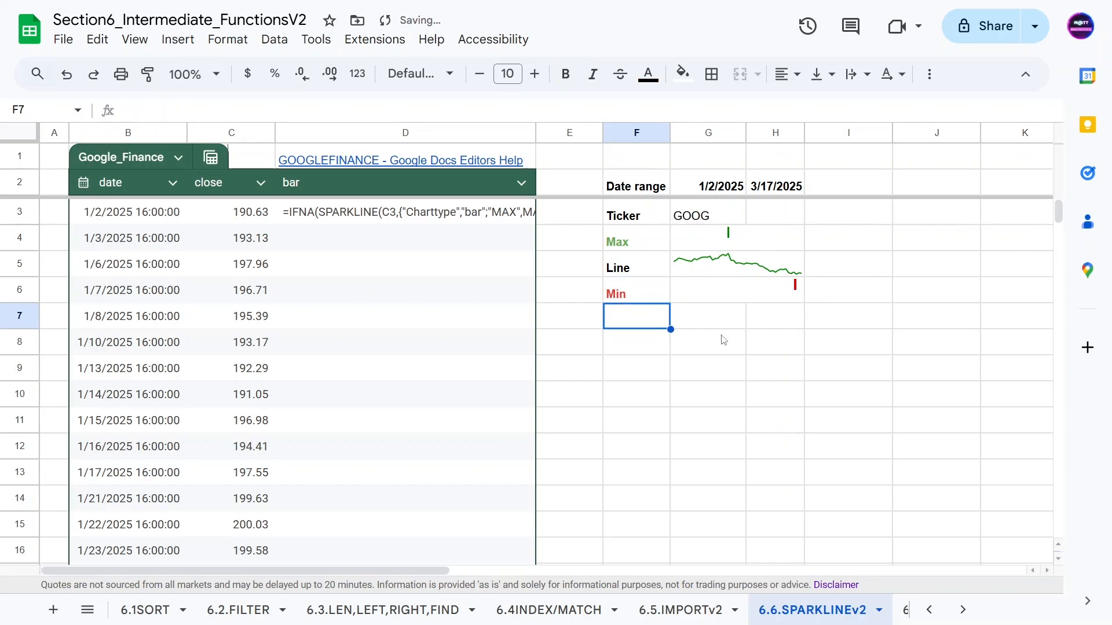
# Check the GOOG ticker, the Max and Min sparkline formulas, and D3's bar formula.
pyautogui.click(704, 222)
pyautogui.click(703, 249)
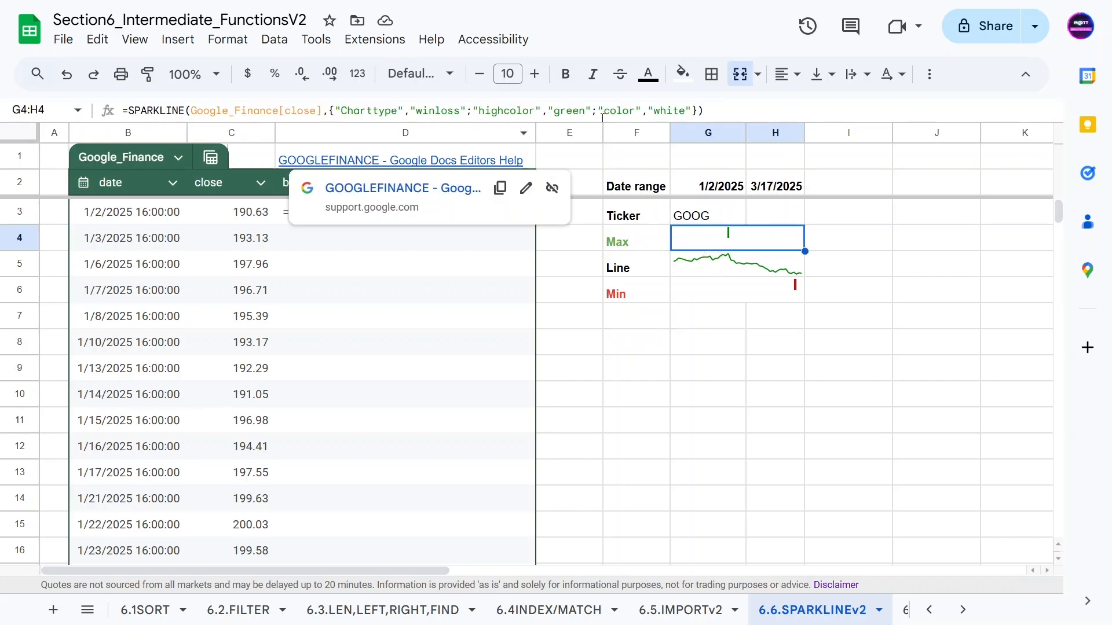
pyautogui.click(687, 303)
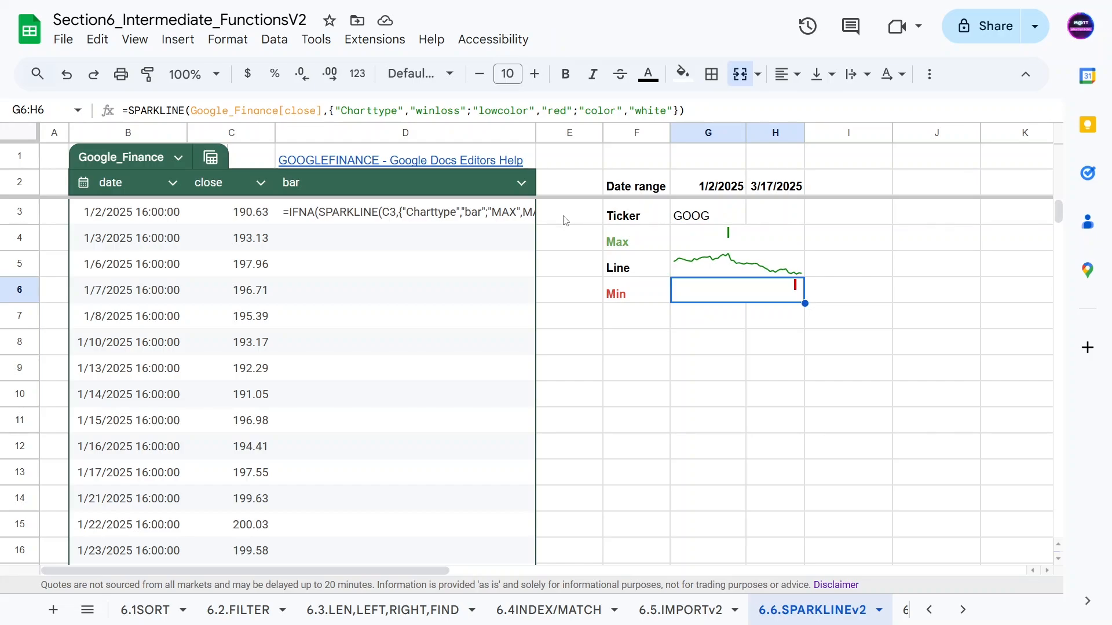
pyautogui.click(350, 214)
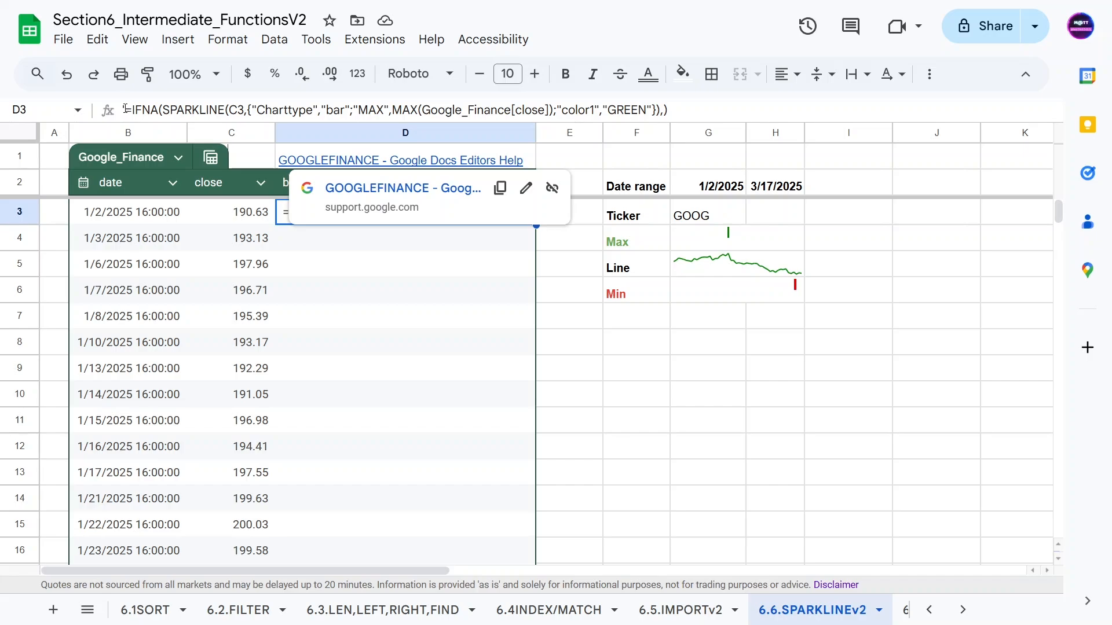
# Review D3's IFNA(SPARKLINE(C3, bar options)) formula arguments and commit it to draw the green bar.
pyautogui.click(125, 109)
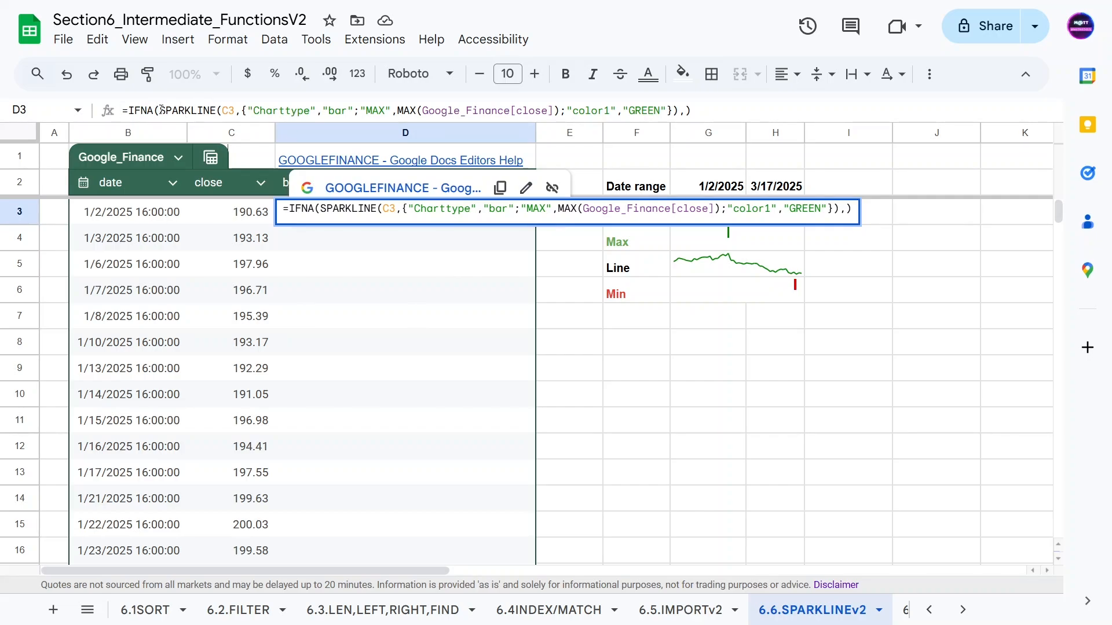
pyautogui.moveTo(160, 110); pyautogui.dragTo(128, 110)
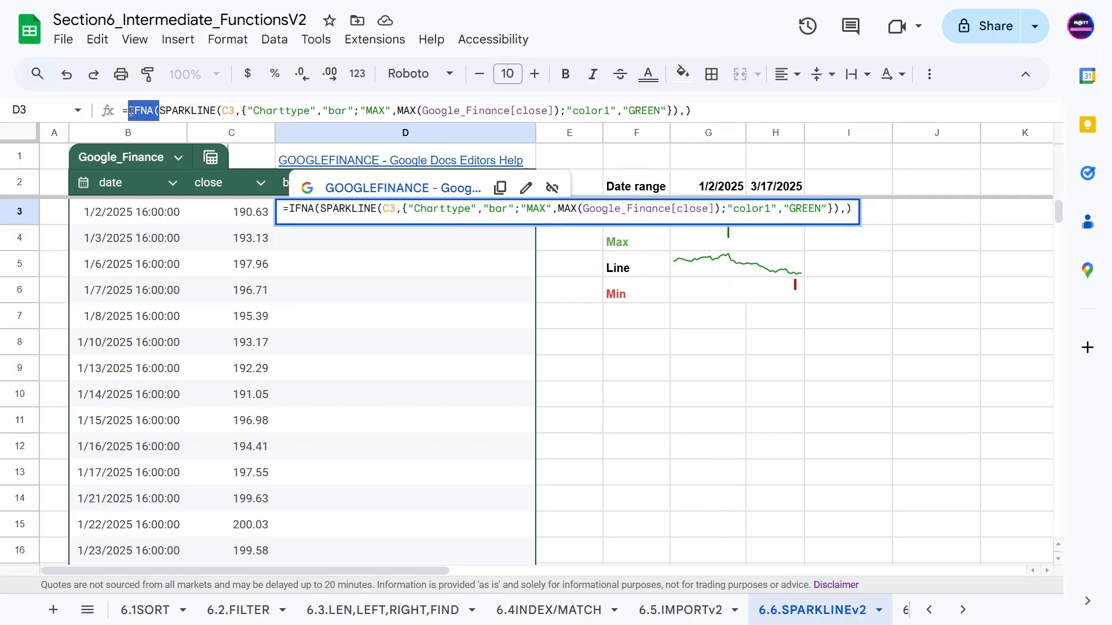
pyautogui.click(685, 110)
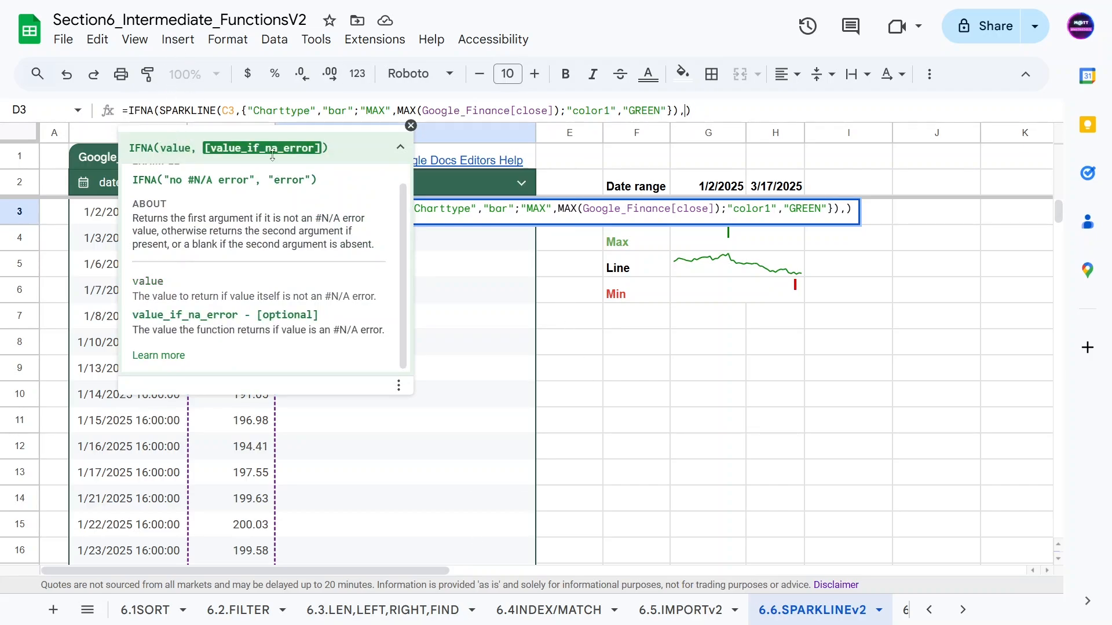
pyautogui.doubleClick(229, 109)
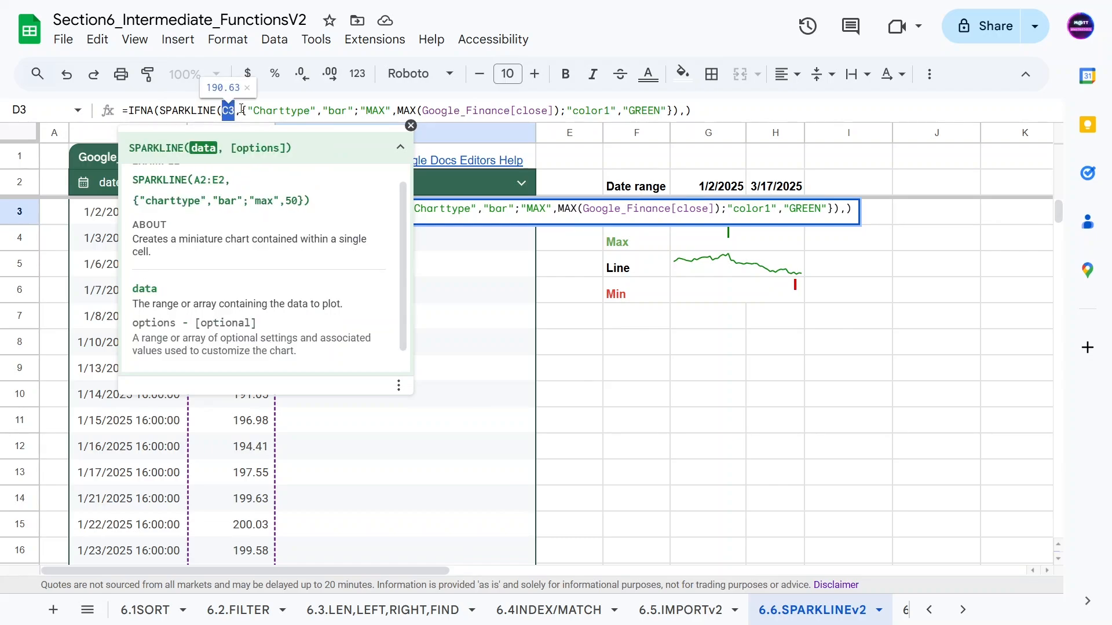
pyautogui.moveTo(257, 110); pyautogui.dragTo(354, 110)
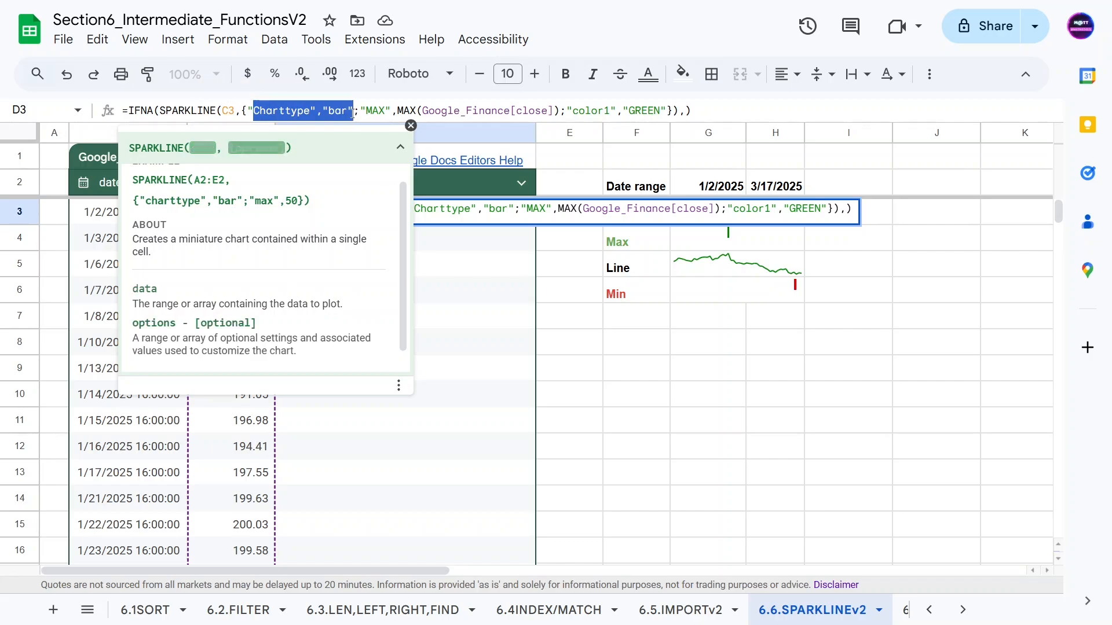
pyautogui.click(337, 110)
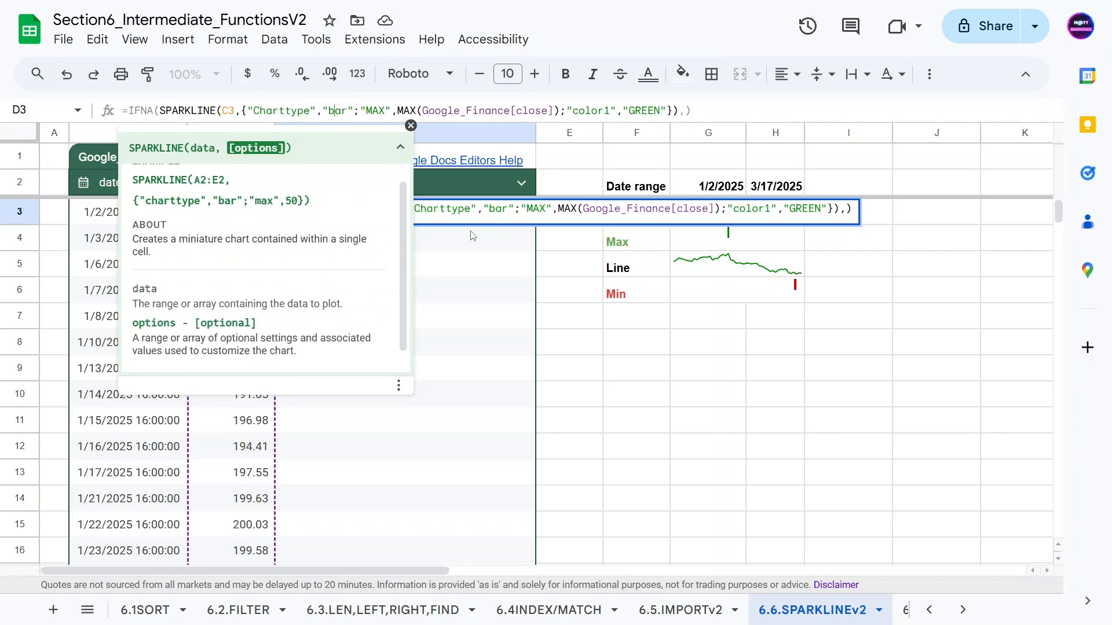
pyautogui.press('Return')
# Revisit D3's formula, checking the MAX of the close column, and commit it unchanged.
pyautogui.press('Down')
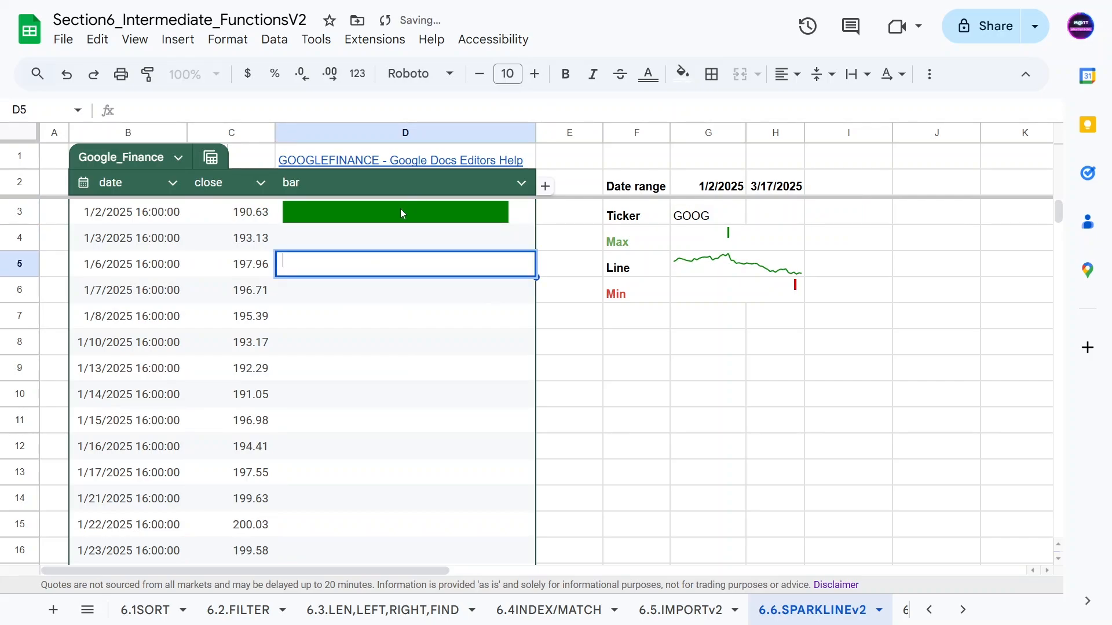
pyautogui.click(331, 213)
pyautogui.press('Left')
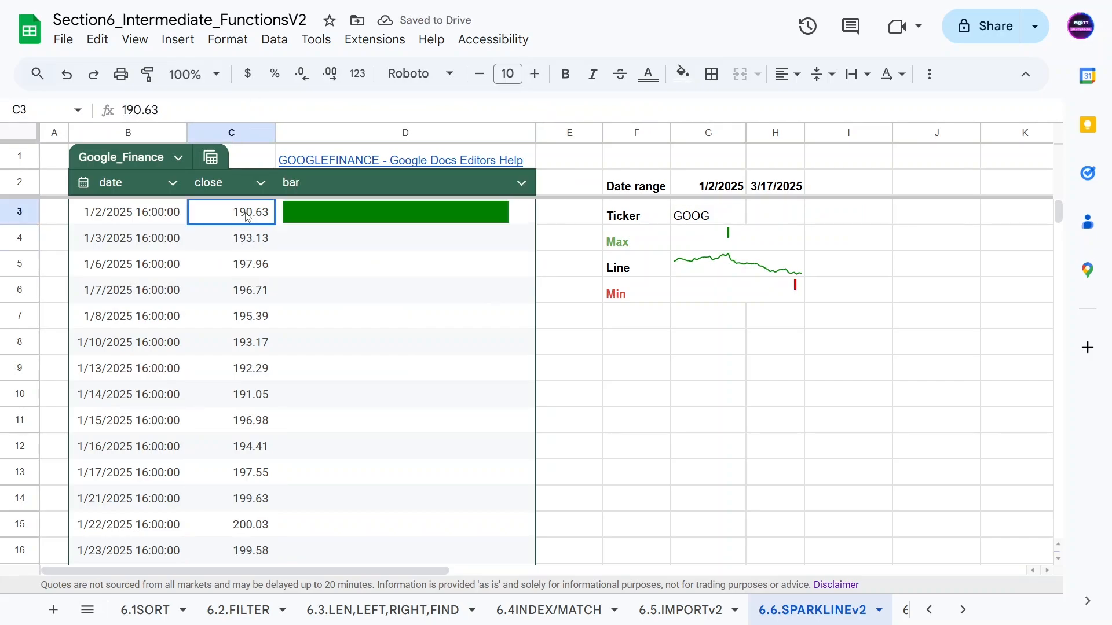
pyautogui.click(493, 224)
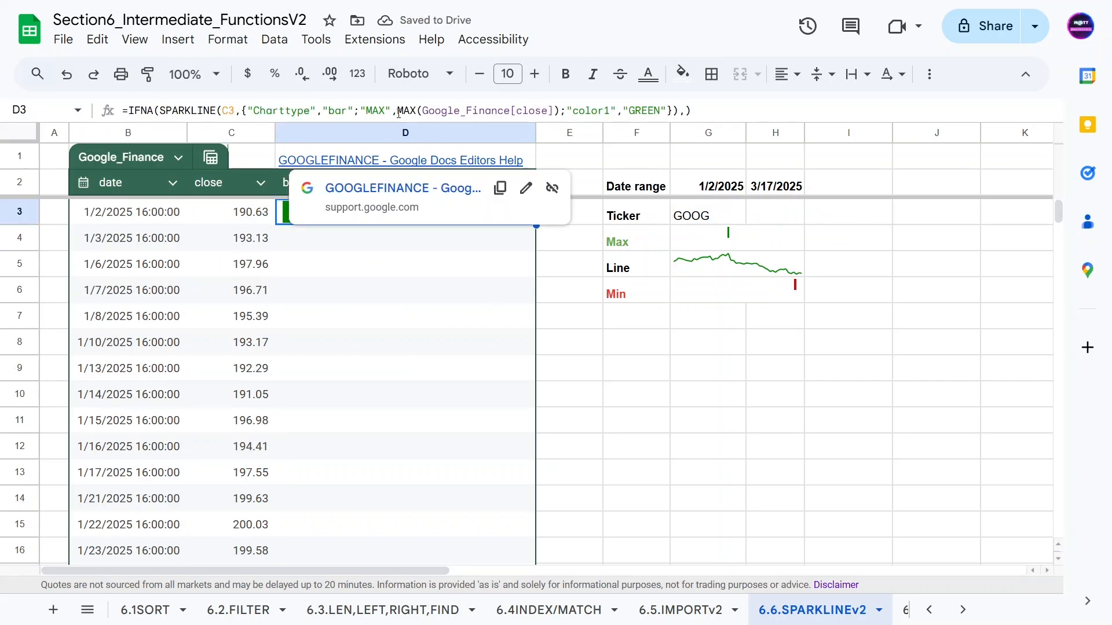
pyautogui.click(373, 110)
pyautogui.moveTo(397, 110); pyautogui.dragTo(553, 110)
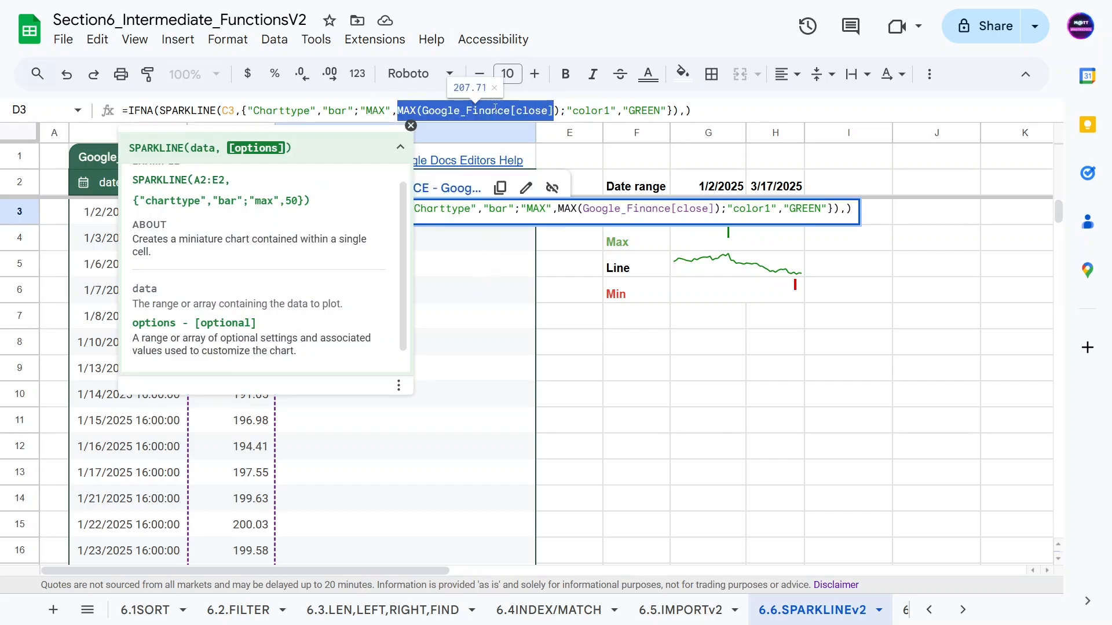
pyautogui.click(594, 110)
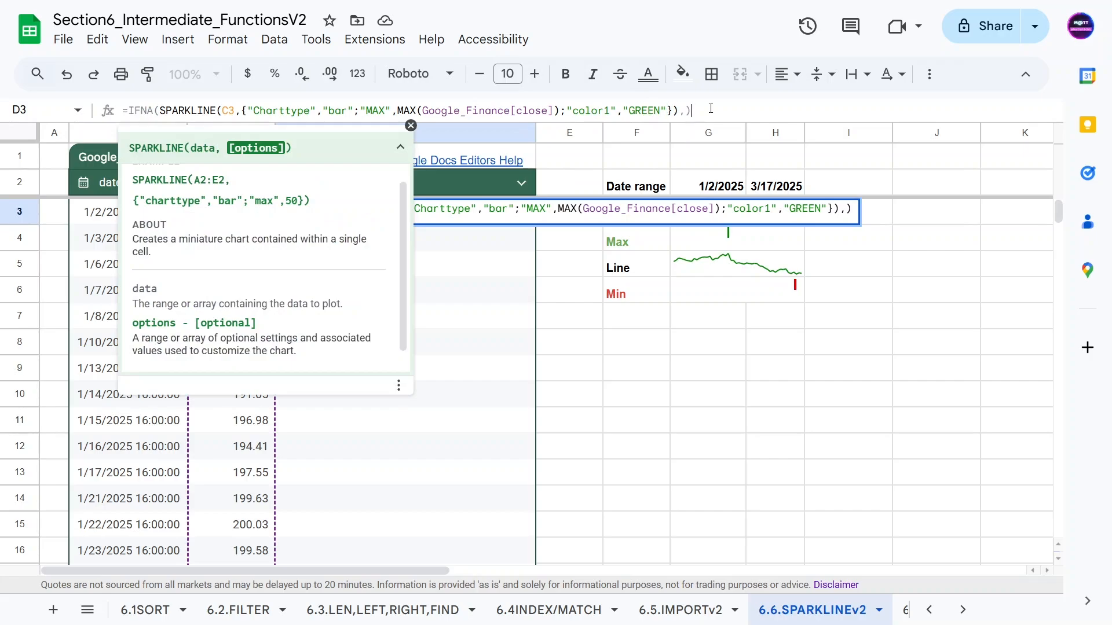
pyautogui.press('Return')
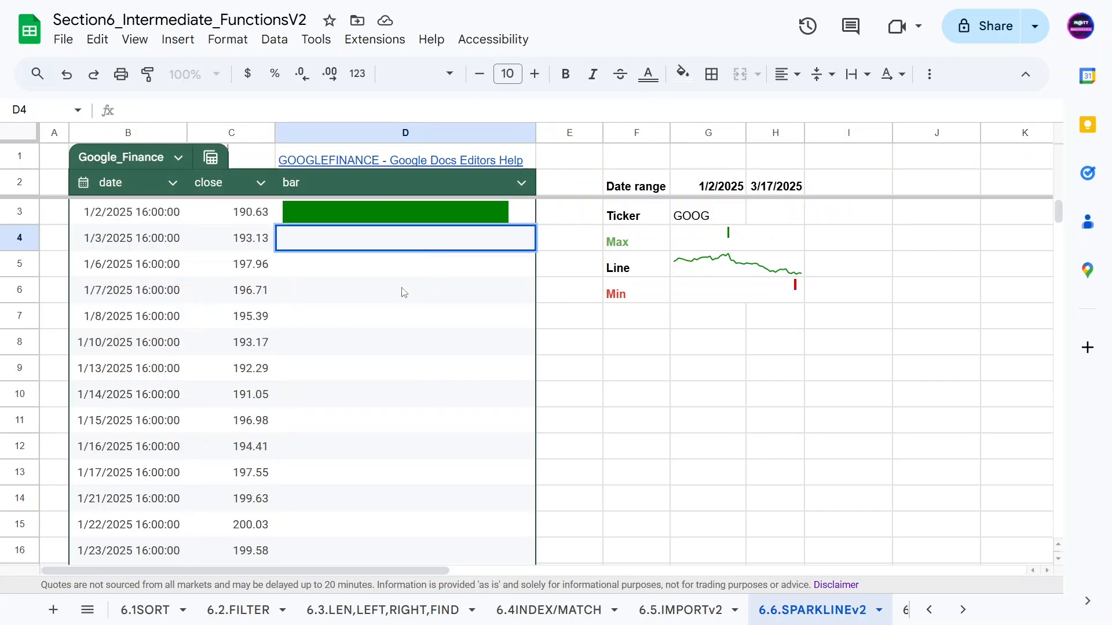
# Fill the green bar sparkline from D3 down column D through row 56.
pyautogui.click(384, 213)
pyautogui.moveTo(535, 224); pyautogui.dragTo(471, 445)
pyautogui.scroll(-1, 488, 449)
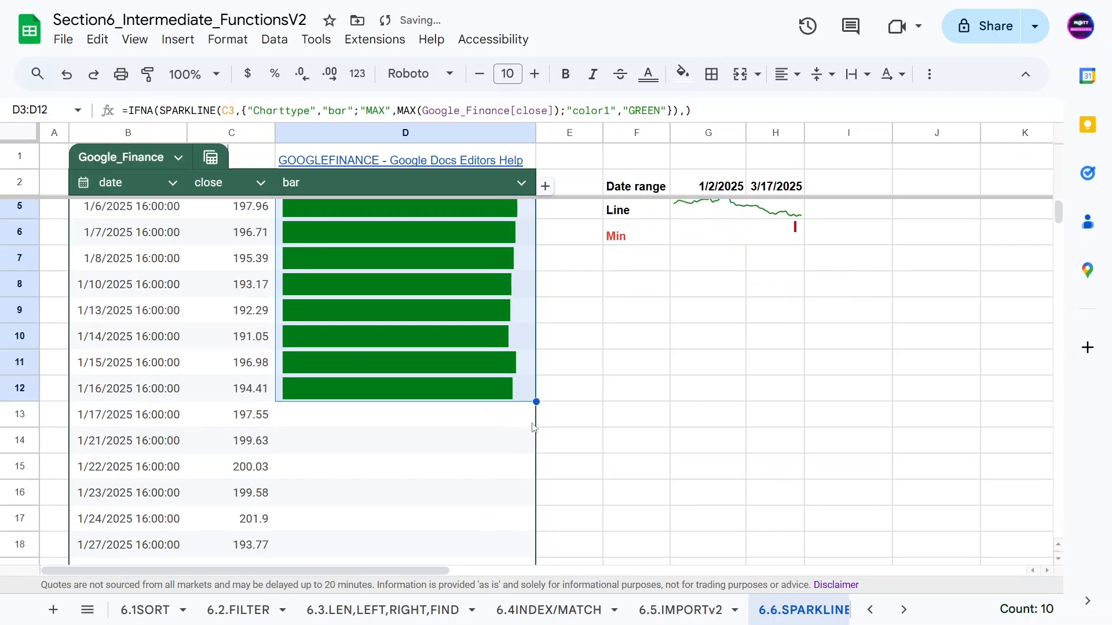
pyautogui.moveTo(537, 402); pyautogui.dragTo(497, 384)
pyautogui.scroll(5, 474, 377)
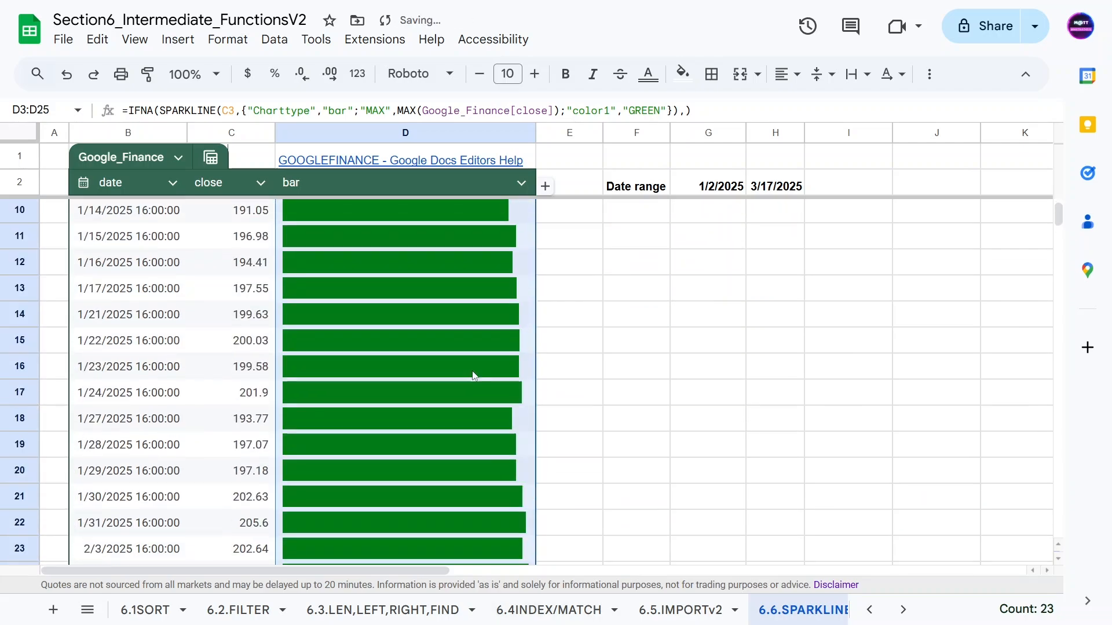
pyautogui.scroll(-4, 454, 255)
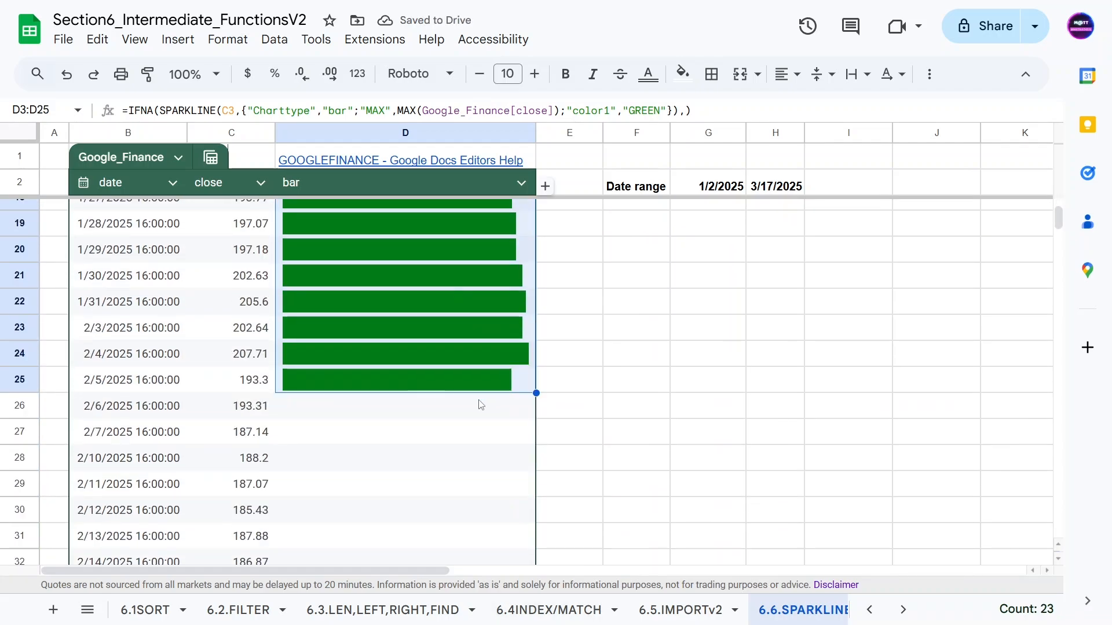
pyautogui.moveTo(536, 393); pyautogui.dragTo(459, 526)
pyautogui.scroll(-5, 491, 495)
pyautogui.scroll(-3, 427, 422)
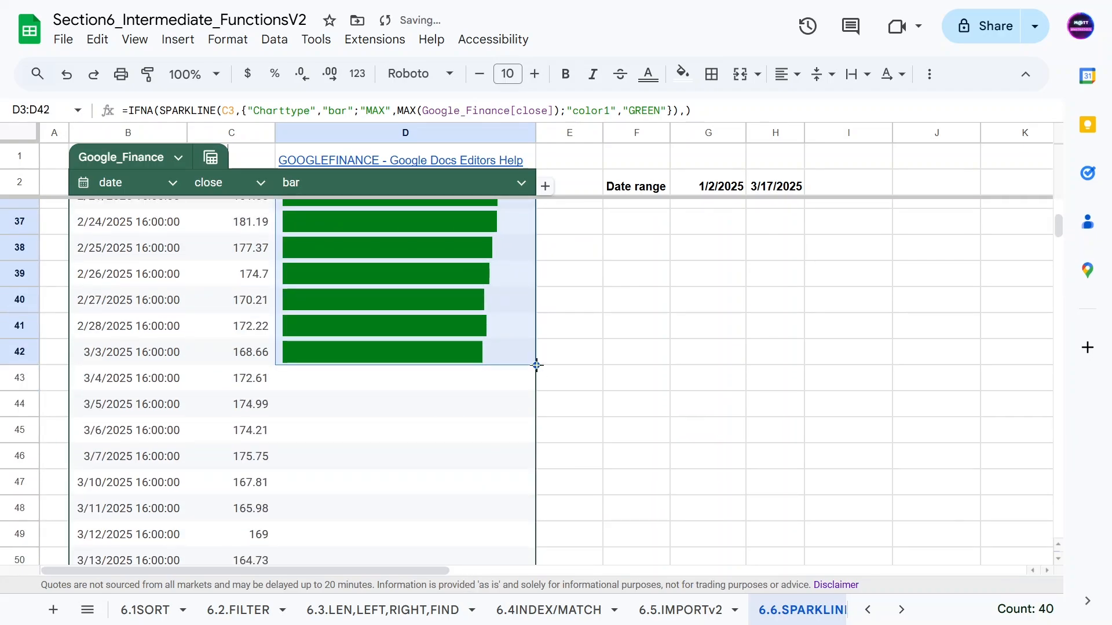
pyautogui.scroll(-5, 471, 467)
pyautogui.moveTo(536, 365); pyautogui.dragTo(432, 342)
pyautogui.scroll(3, 330, 381)
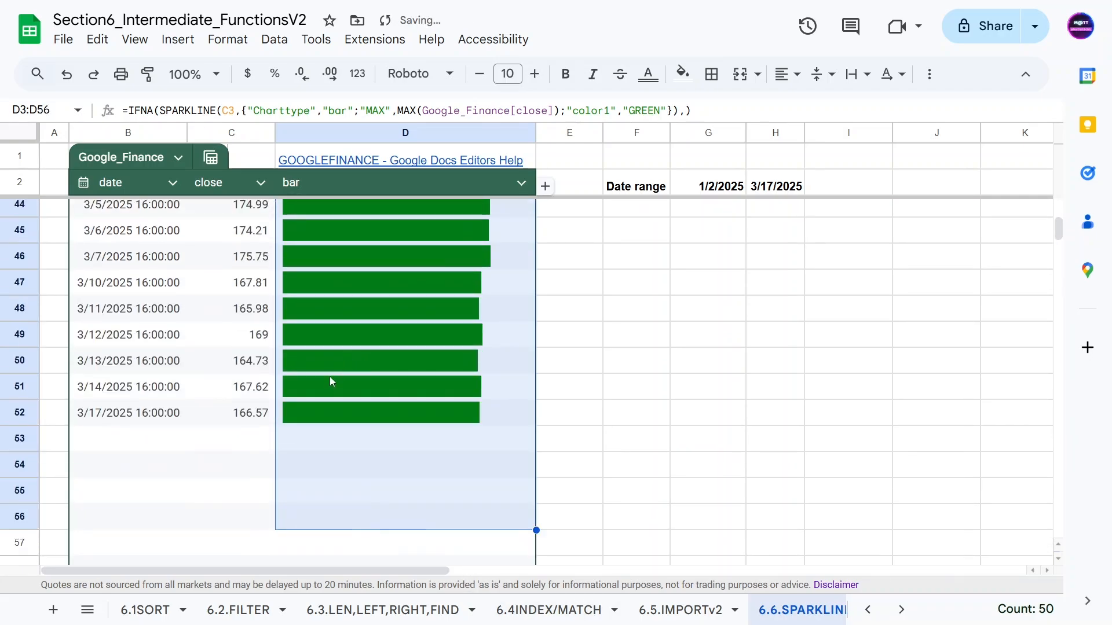
pyautogui.scroll(15, 330, 381)
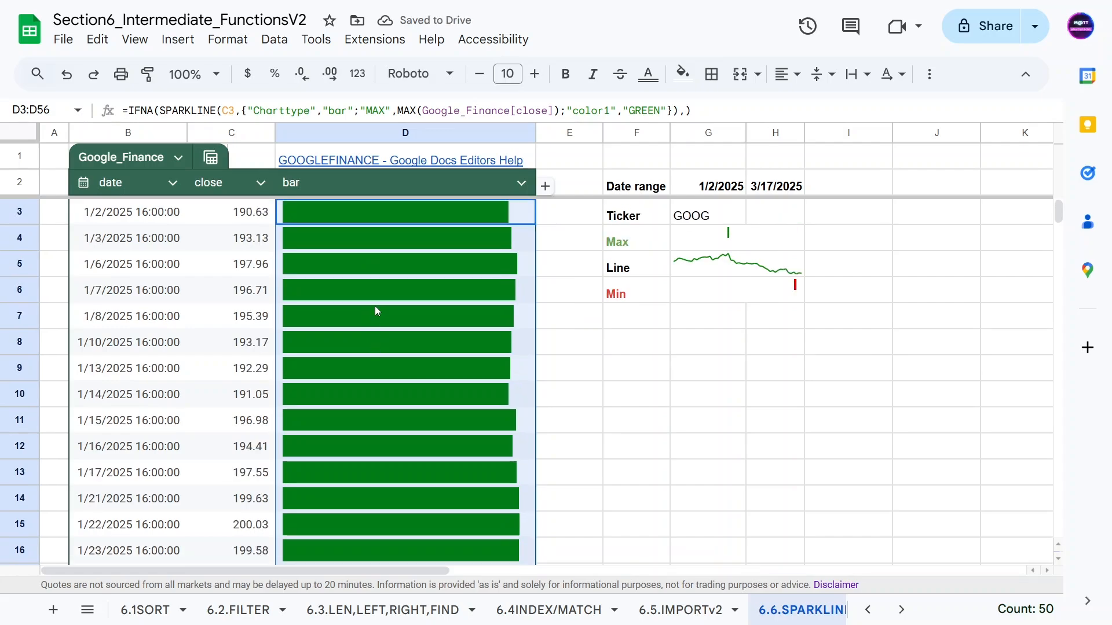
# Deselect the bar column and narrow the bar sparkline column D.
pyautogui.click(172, 228)
pyautogui.scroll(-5, 428, 325)
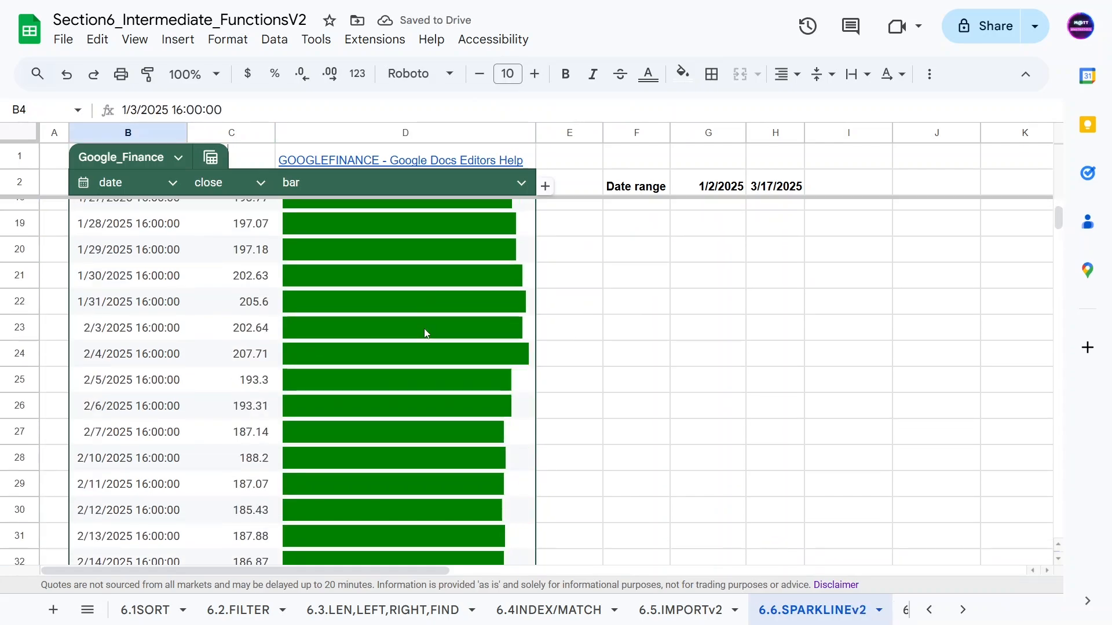
pyautogui.scroll(3, 390, 218)
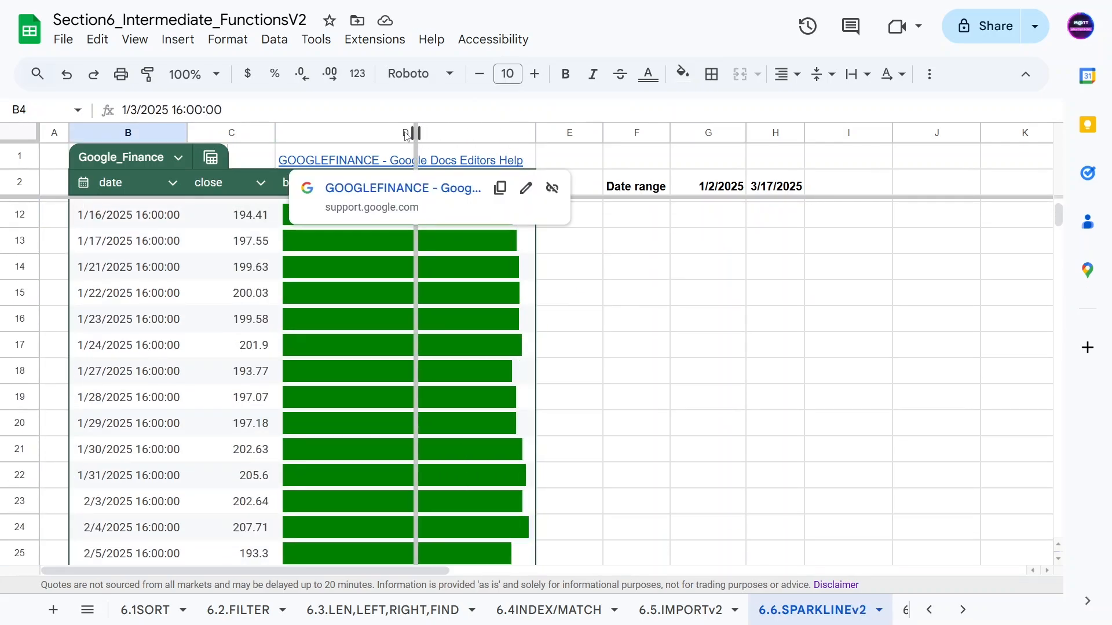
pyautogui.moveTo(407, 135); pyautogui.dragTo(320, 135)
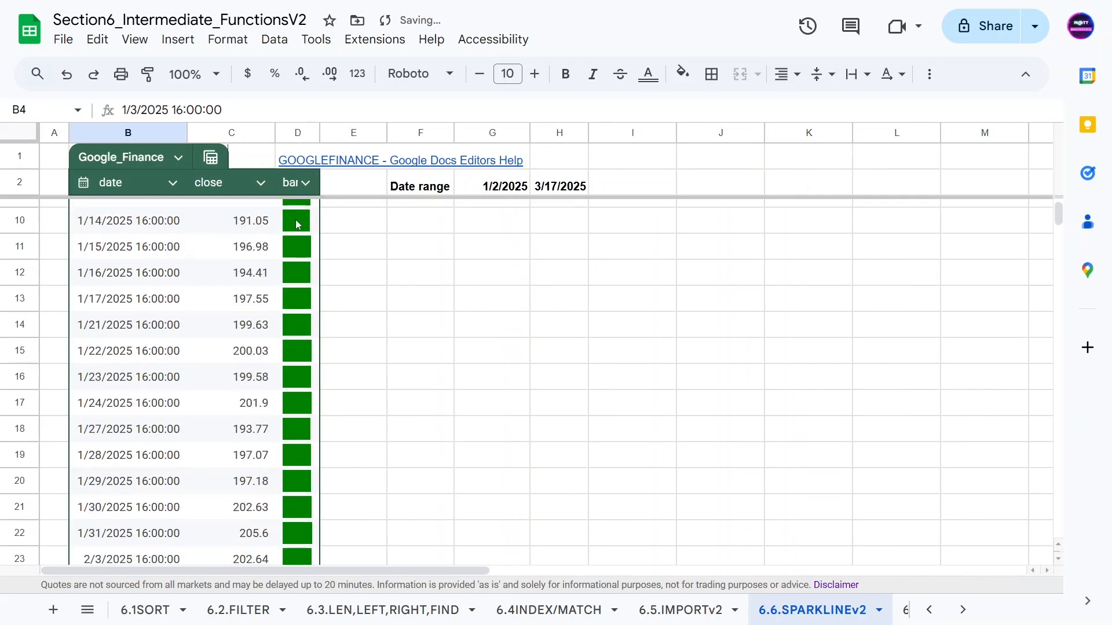
pyautogui.scroll(-12, 296, 232)
pyautogui.scroll(2, 293, 362)
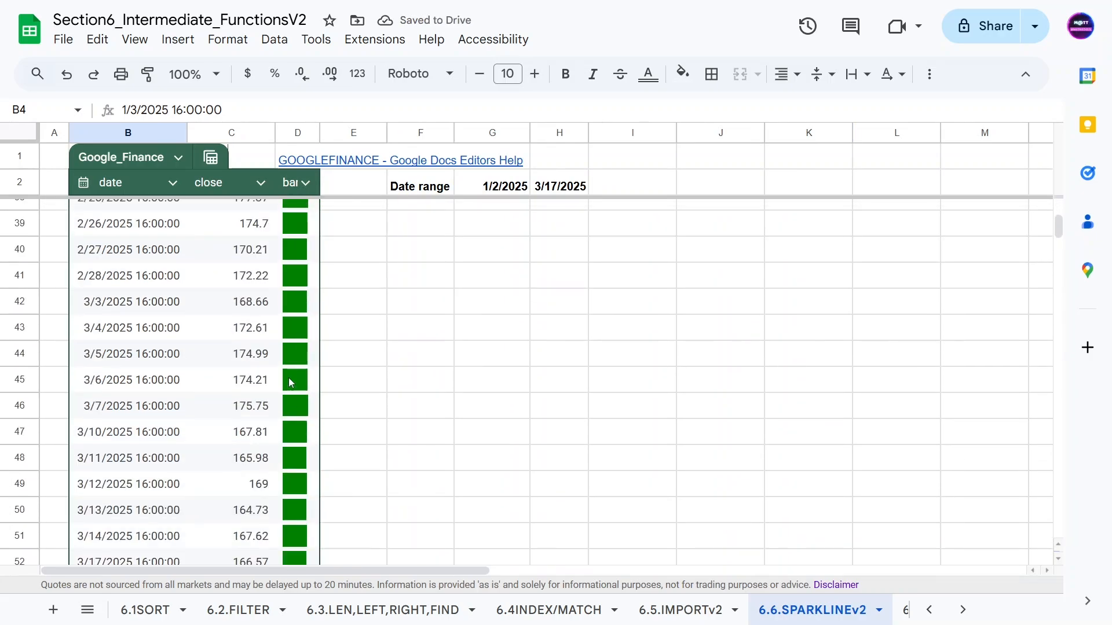
pyautogui.scroll(1, 289, 382)
pyautogui.scroll(-3, 323, 484)
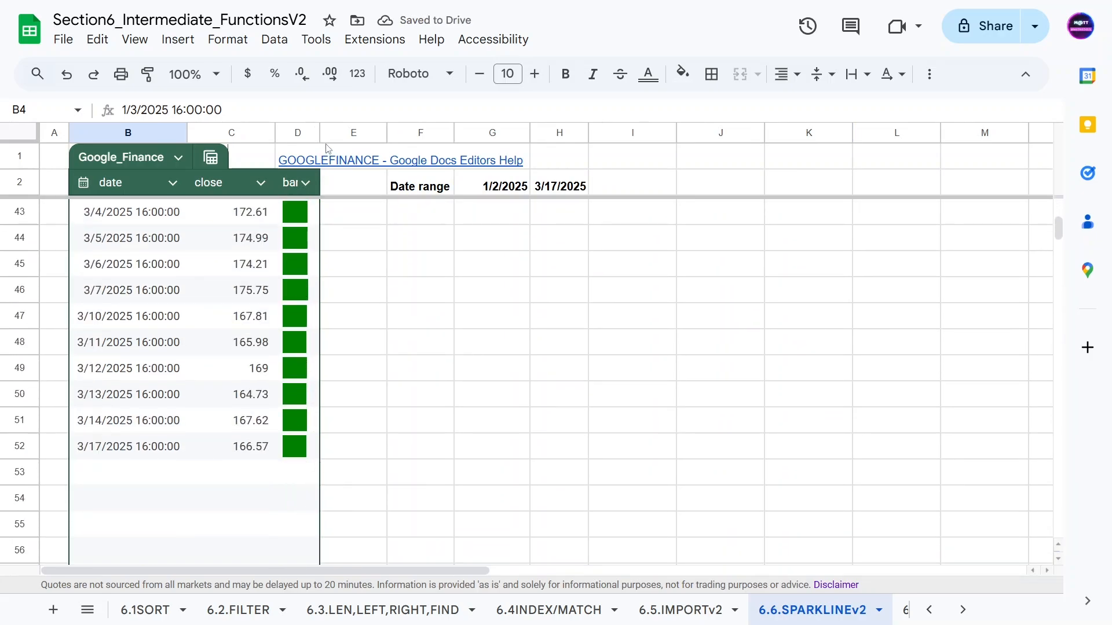
# Widen column D far to the right so the green bars stretch longer.
pyautogui.moveTo(320, 133); pyautogui.dragTo(654, 132)
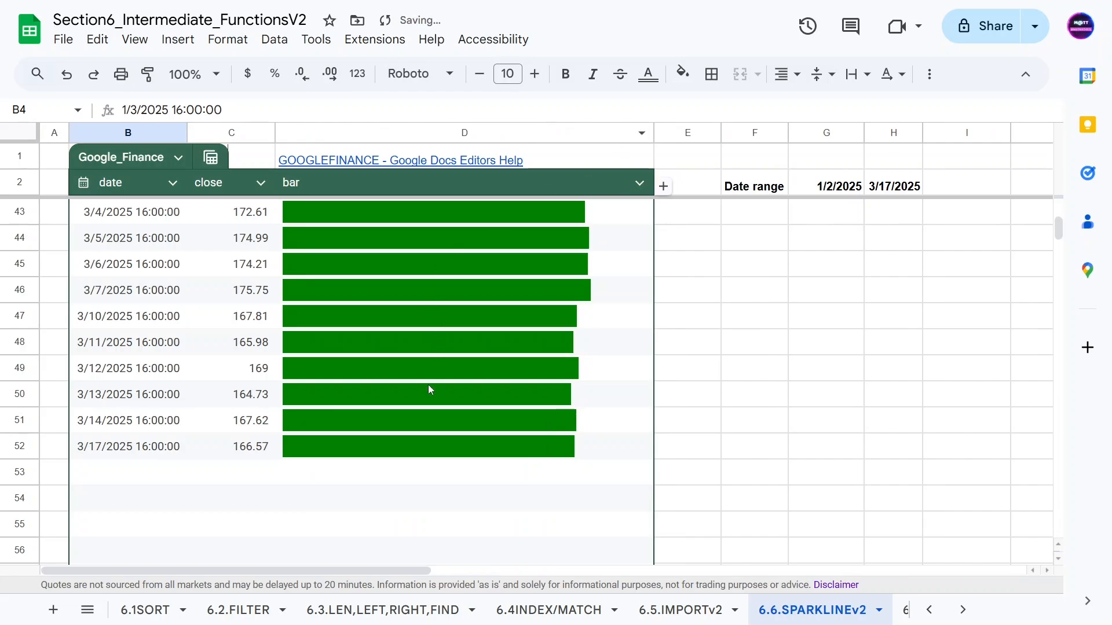
pyautogui.scroll(11, 428, 384)
pyautogui.scroll(3, 429, 410)
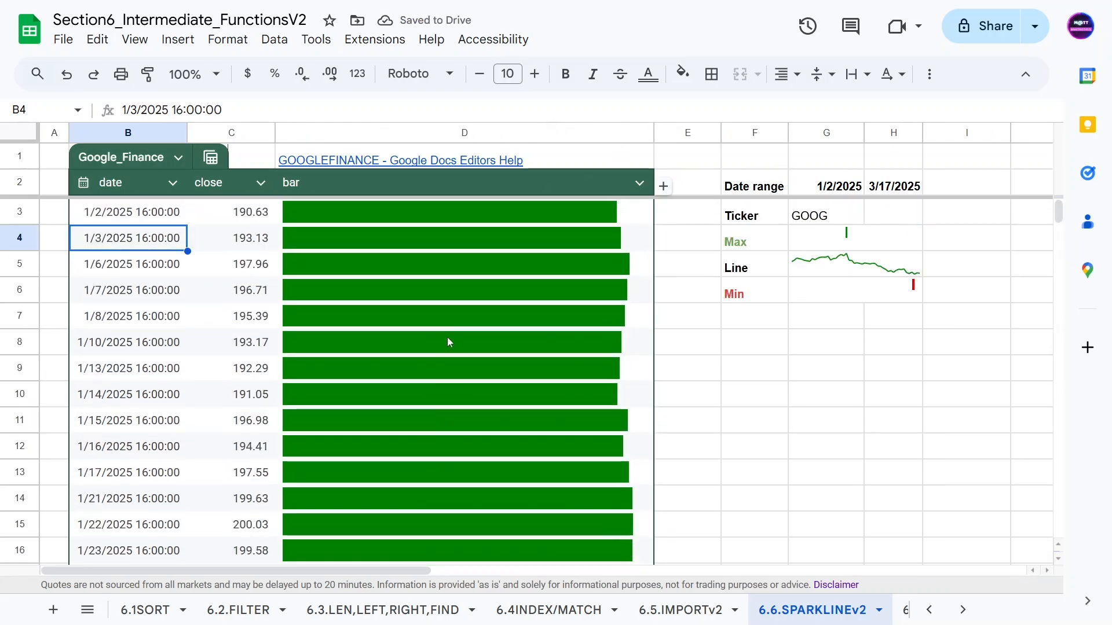
pyautogui.scroll(-14, 521, 260)
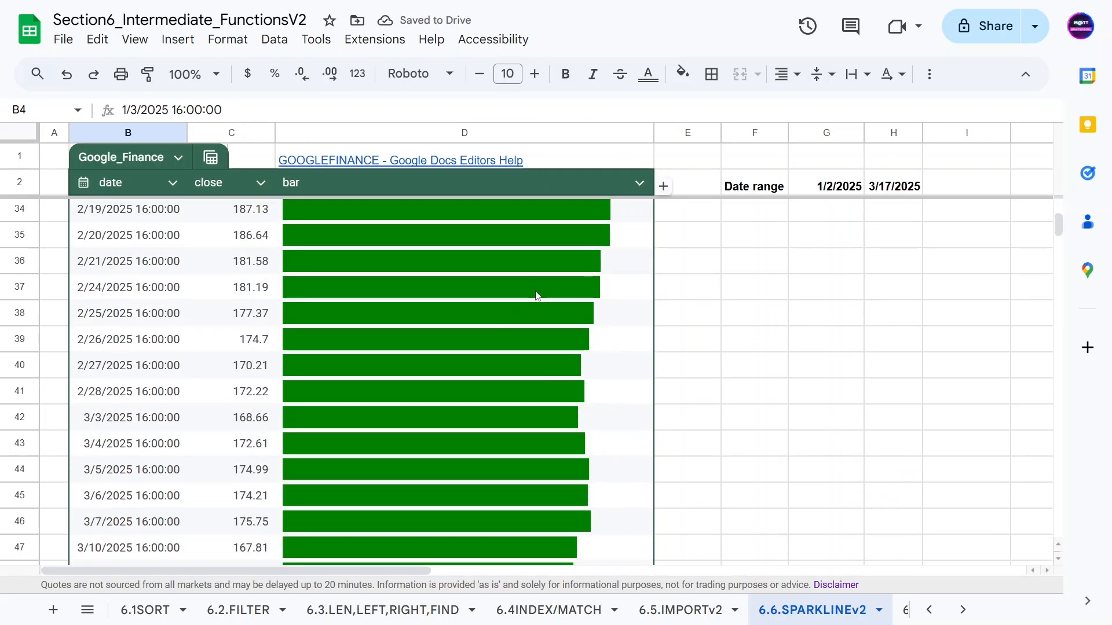
pyautogui.scroll(12, 518, 287)
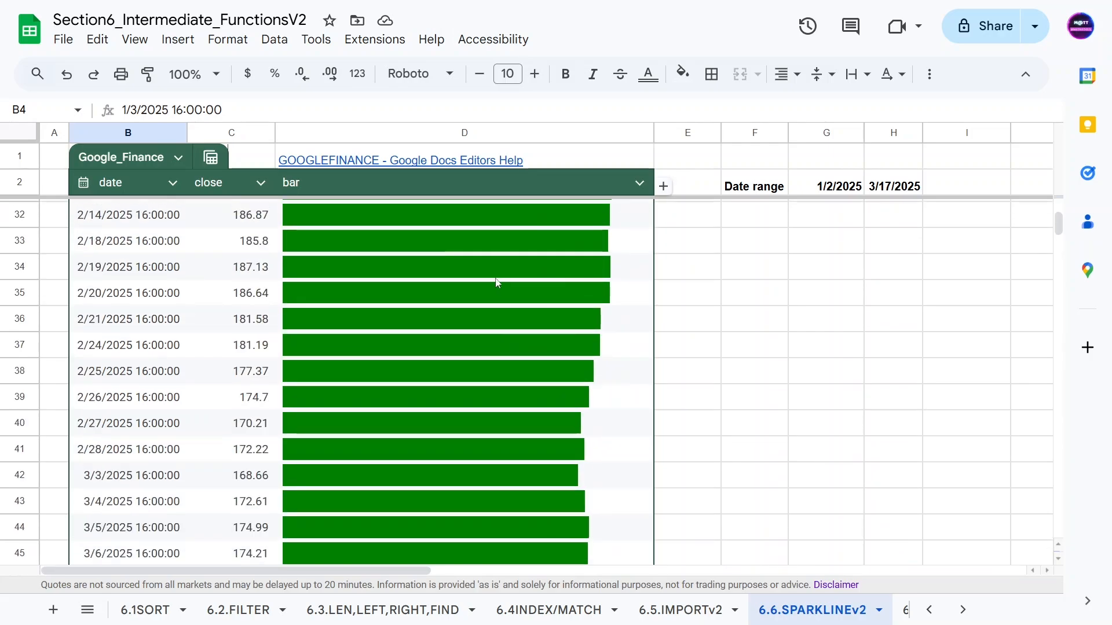
pyautogui.scroll(2, 508, 266)
# Review the bar SPARKLINE formulas in D3 and D7, then narrow column D back to its earlier width.
pyautogui.click(457, 219)
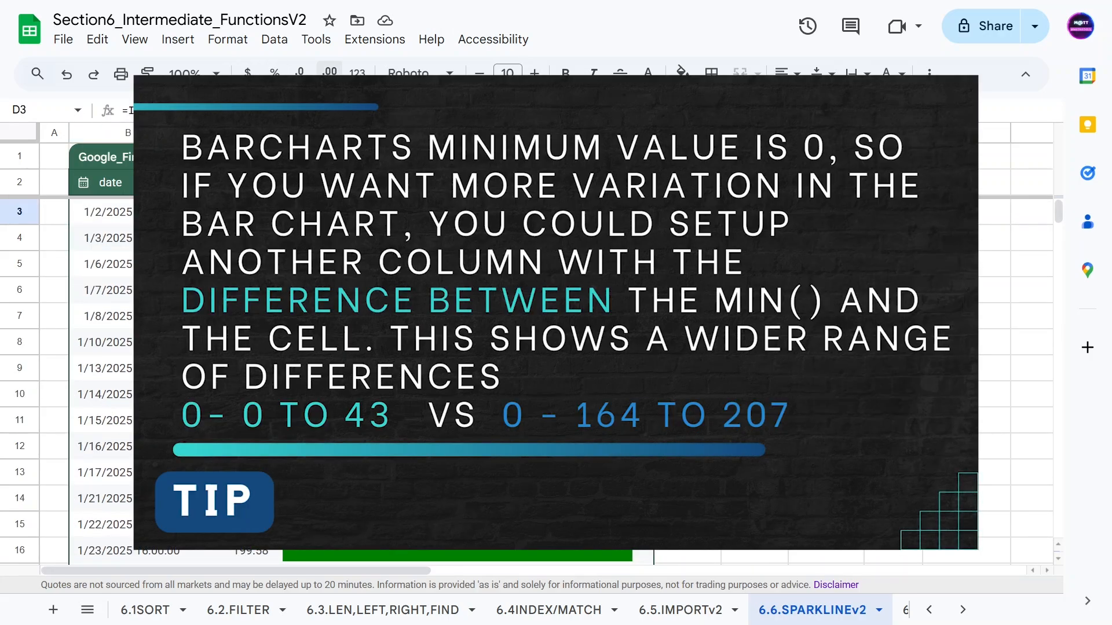
pyautogui.click(456, 317)
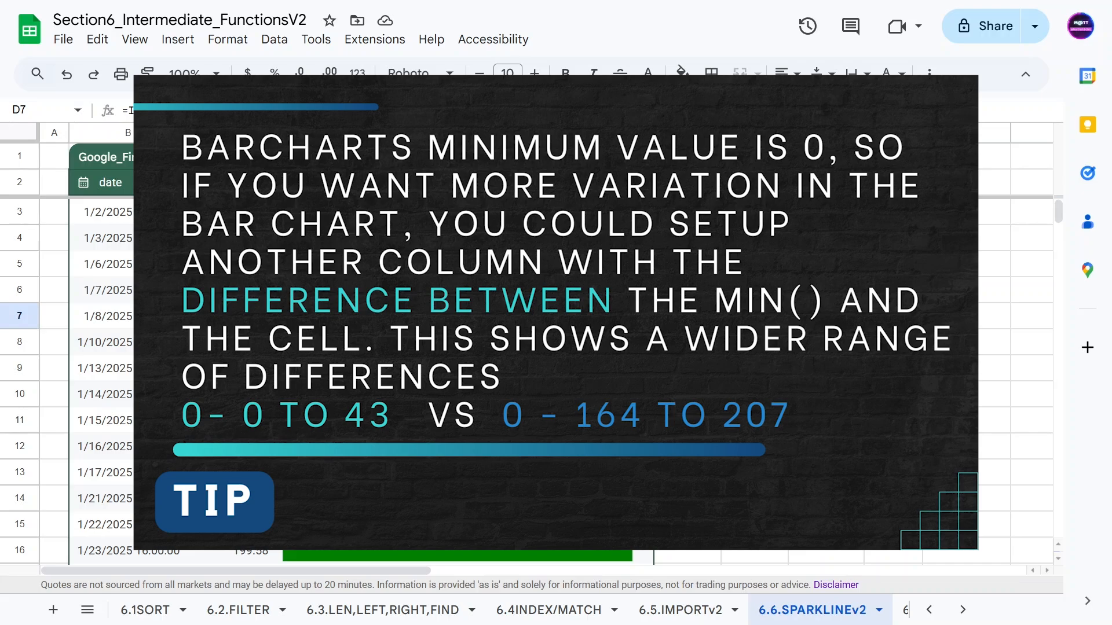
pyautogui.moveTo(653, 133); pyautogui.dragTo(535, 133)
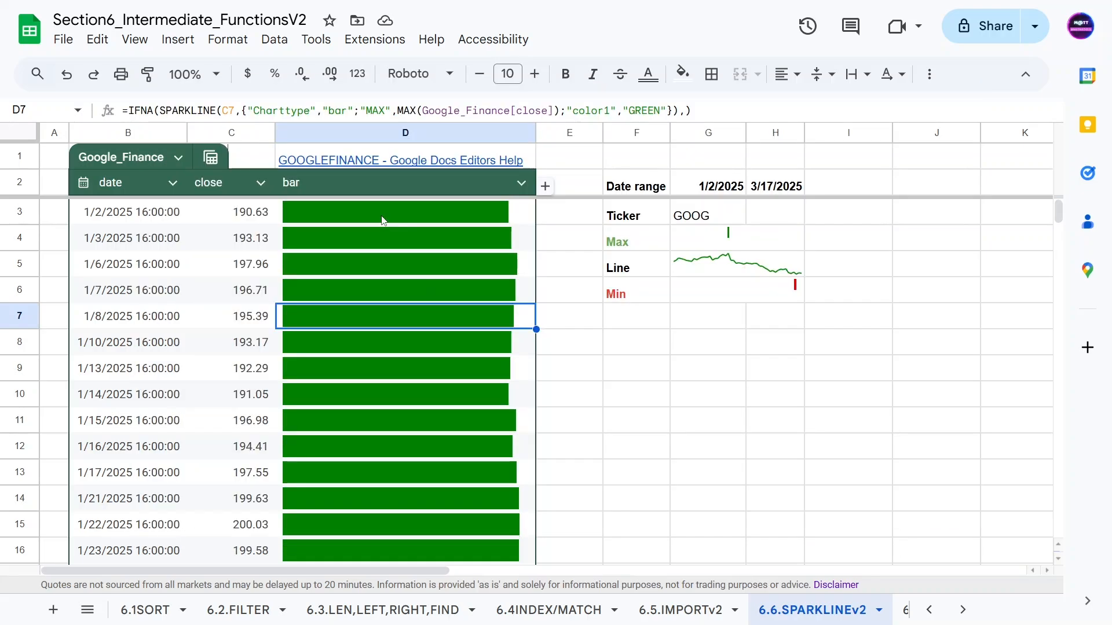
pyautogui.click(680, 219)
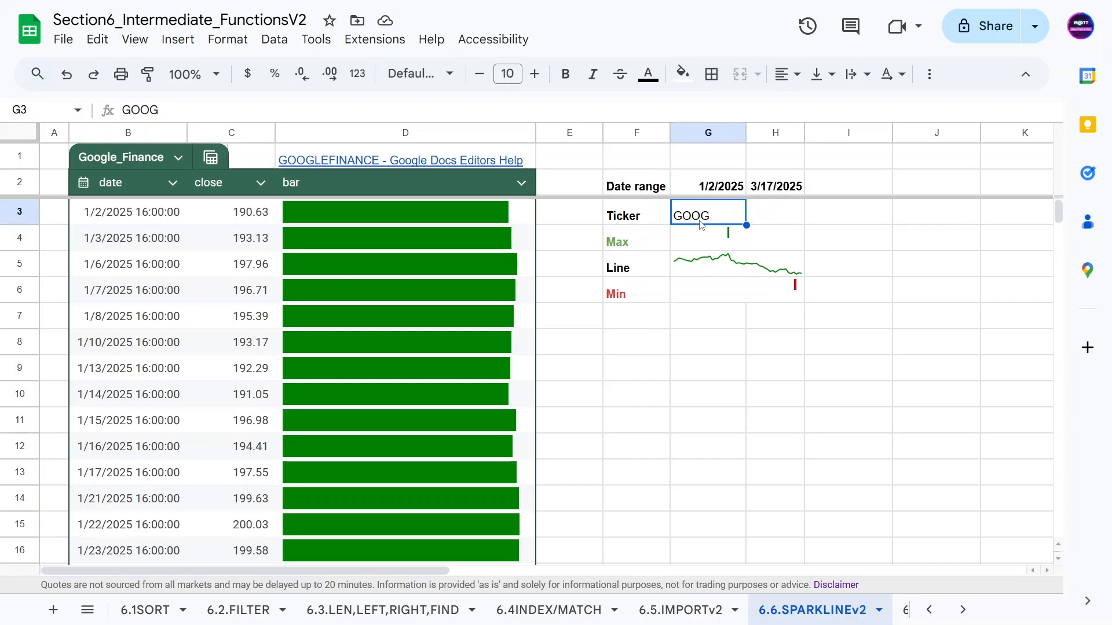
# Change the ticker in G3 to AAPL and check the refreshed line sparkline formula.
pyautogui.write('AAP')
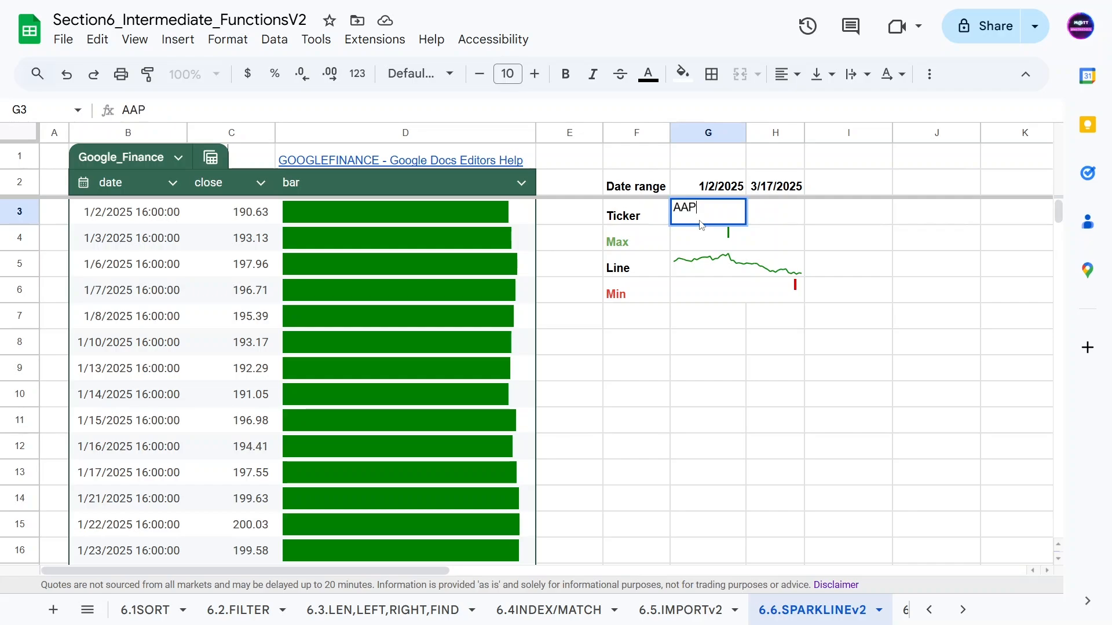
pyautogui.write('L')
pyautogui.press('Return')
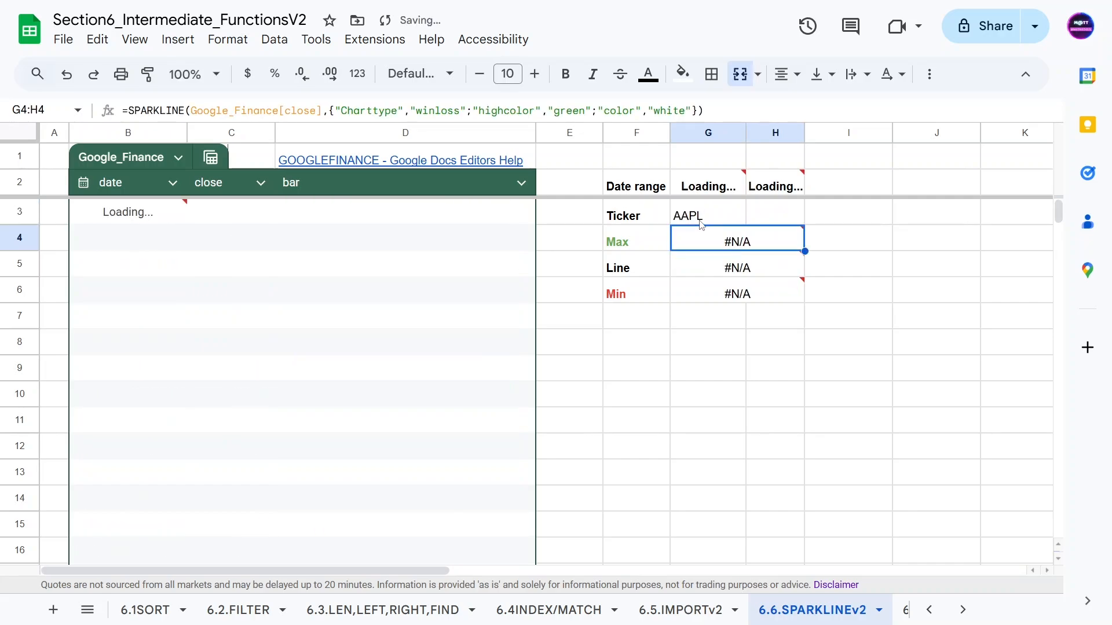
pyautogui.click(631, 261)
pyautogui.click(707, 262)
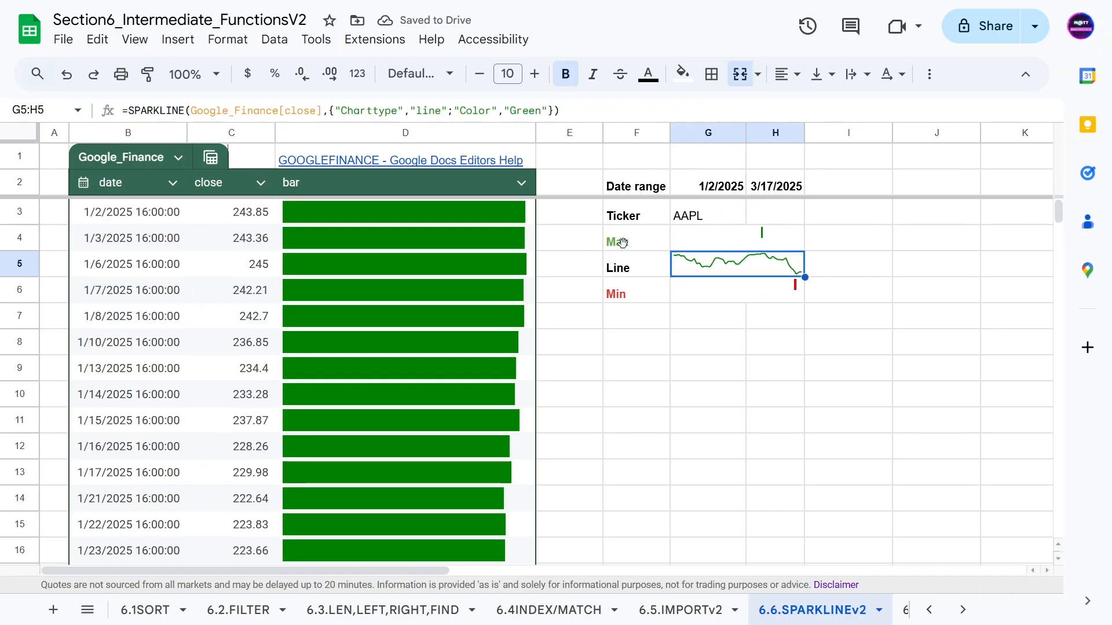
pyautogui.scroll(-9, 397, 425)
pyautogui.scroll(9, 397, 426)
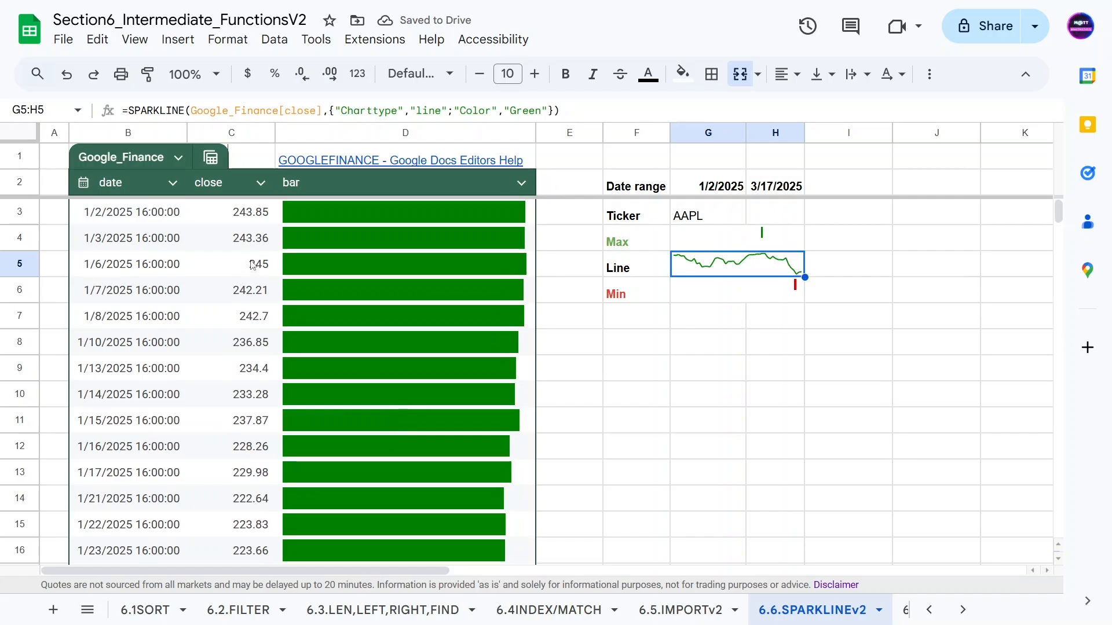
# Inspect the Max win/loss sparkline formula and the Ticker label cell with AAPL data.
pyautogui.click(781, 239)
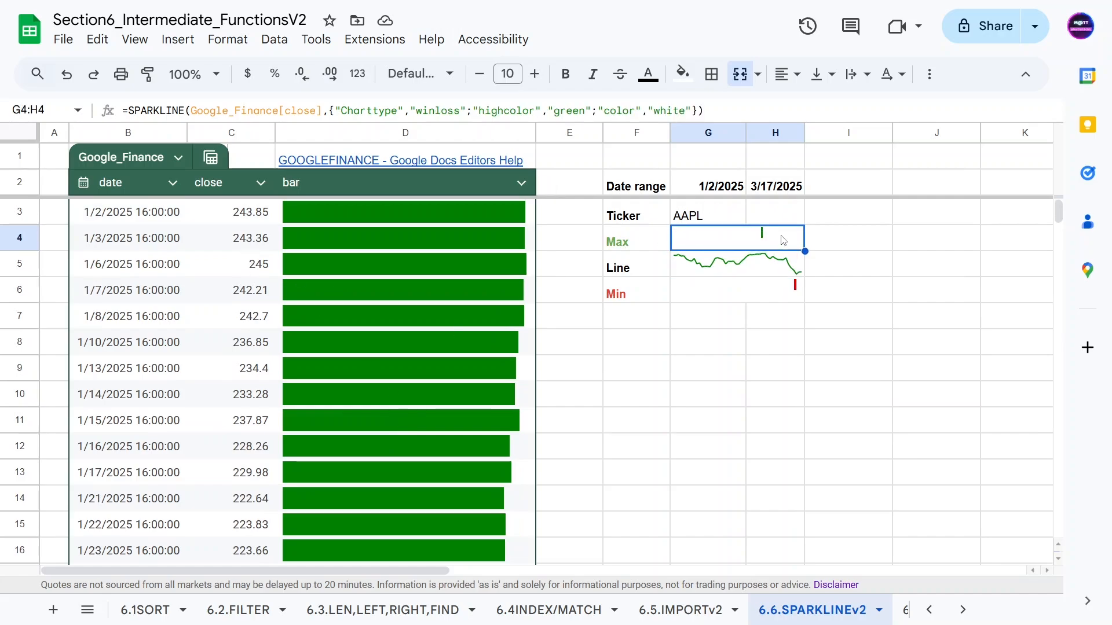
pyautogui.click(634, 217)
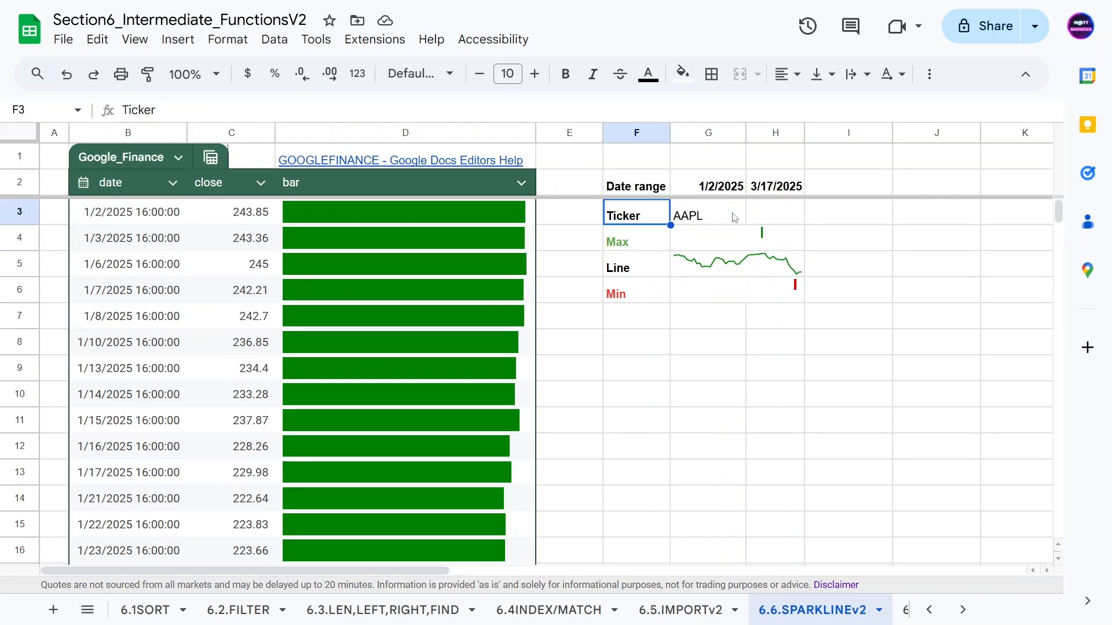
pyautogui.scroll(-10, 306, 307)
pyautogui.scroll(-3, 319, 306)
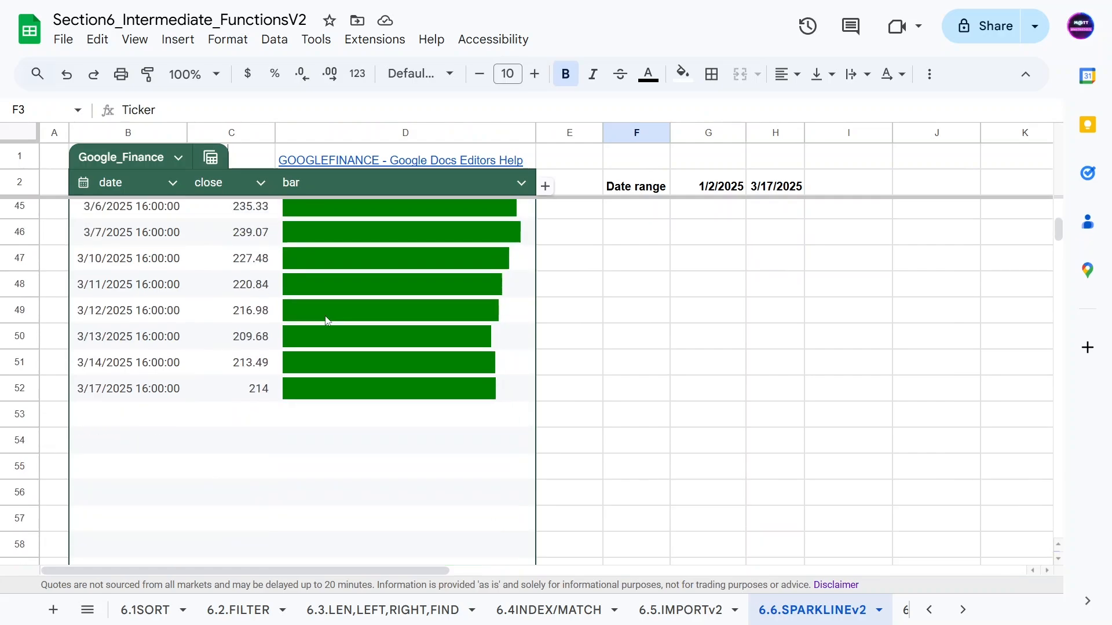
pyautogui.scroll(15, 322, 317)
pyautogui.click(699, 215)
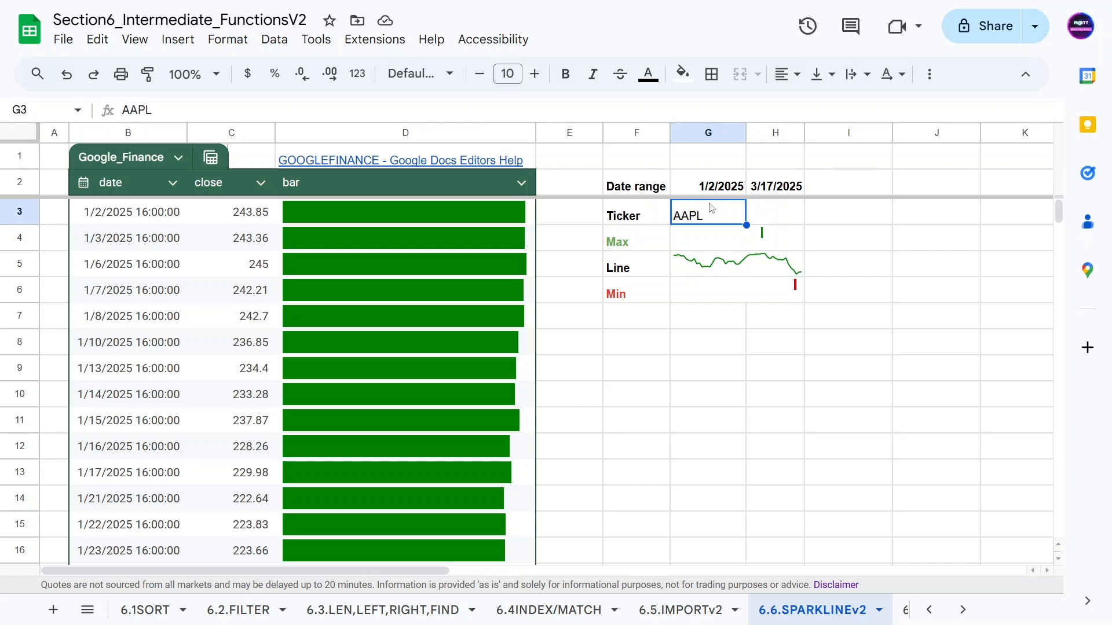
pyautogui.click(620, 330)
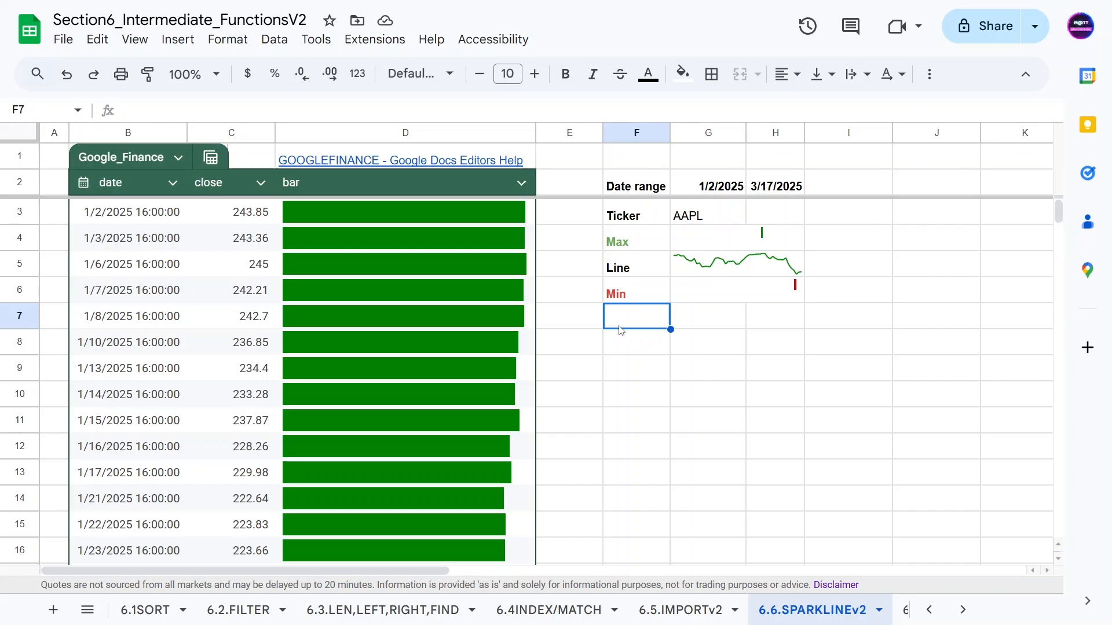